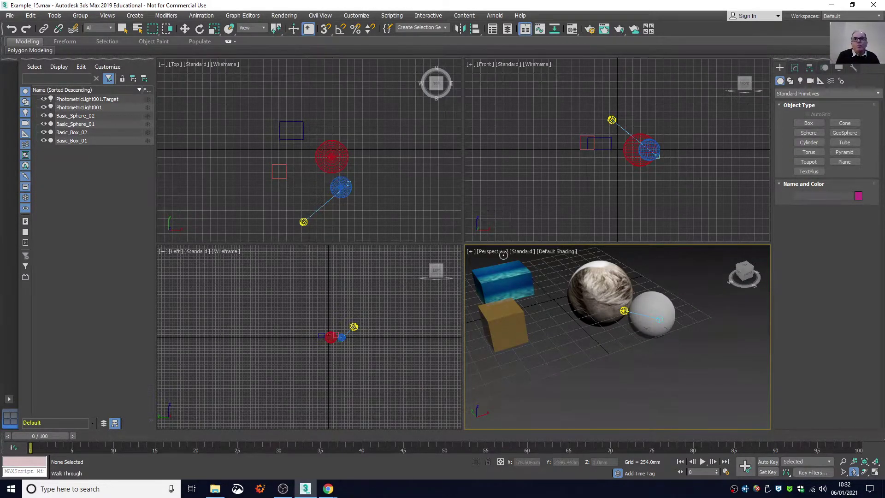
- Examine how the water texture is mapped across the different faces of Basic_Box_01 in the Perspective view
left_click(124, 29)
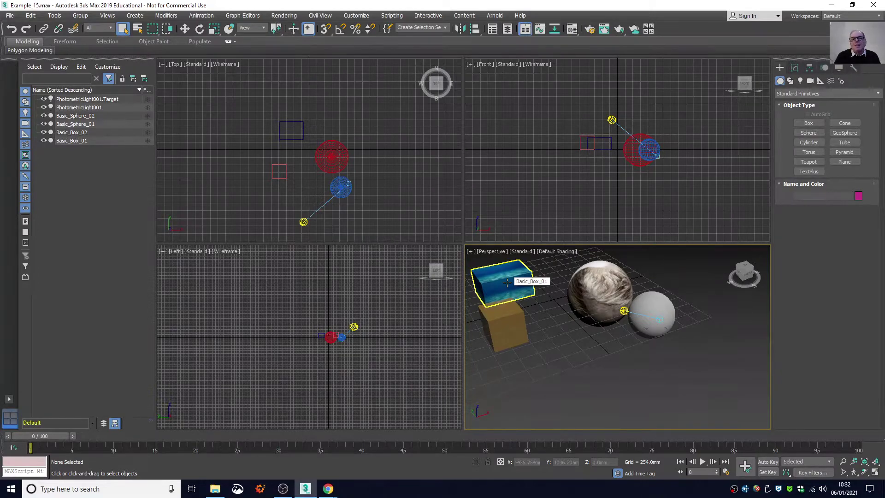
scroll(507, 282, "up", 4)
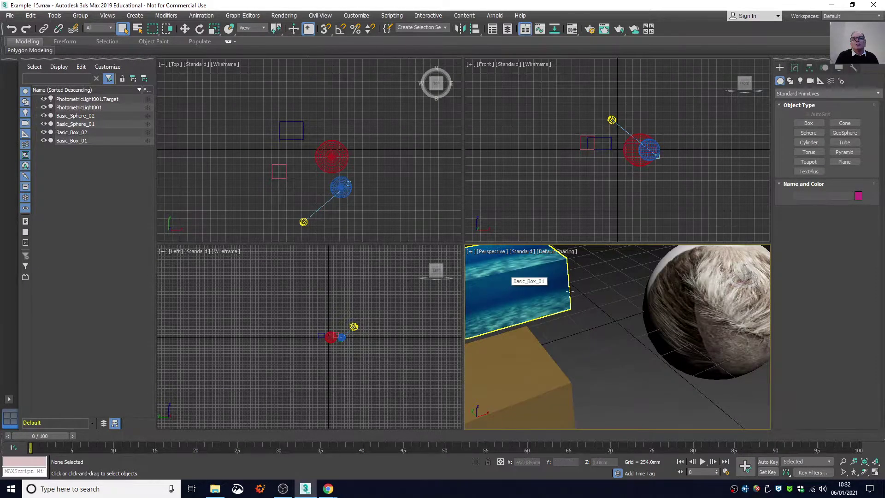
middle_click_drag(590, 292, 661, 320)
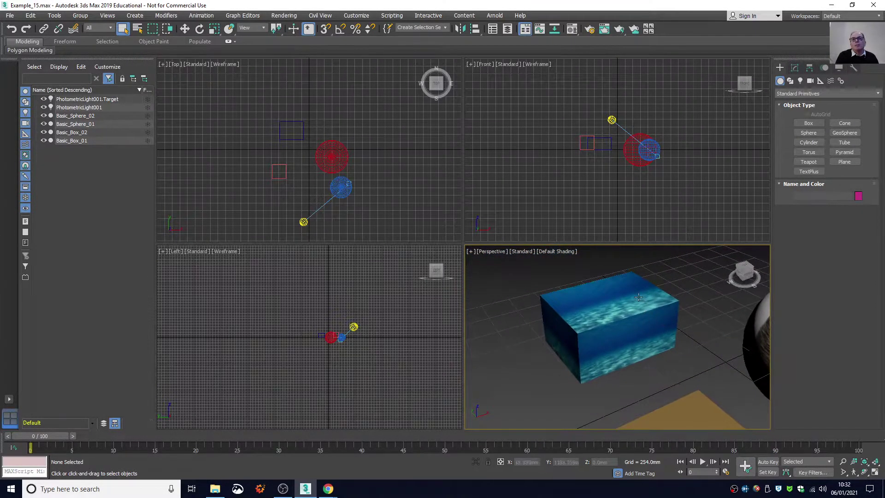
scroll(637, 287, "up", 4)
scroll(636, 288, "down", 2)
scroll(637, 287, "down", 2)
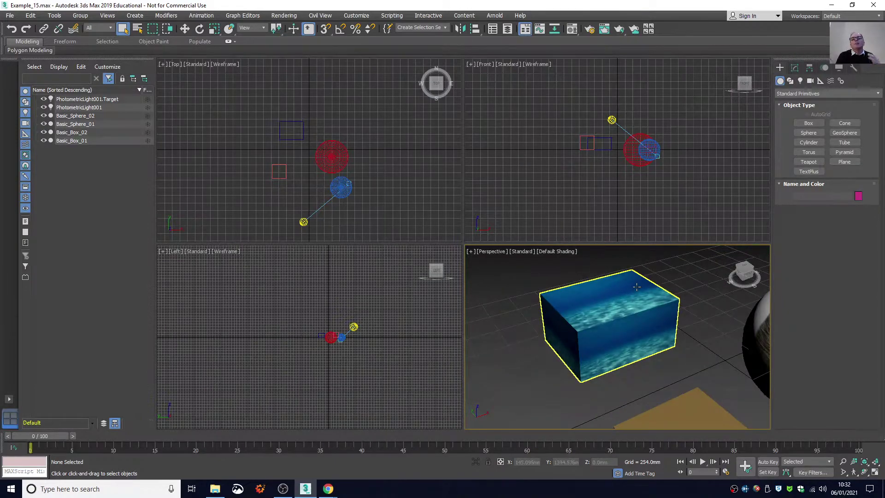
left_click_drag(742, 271, 731, 250)
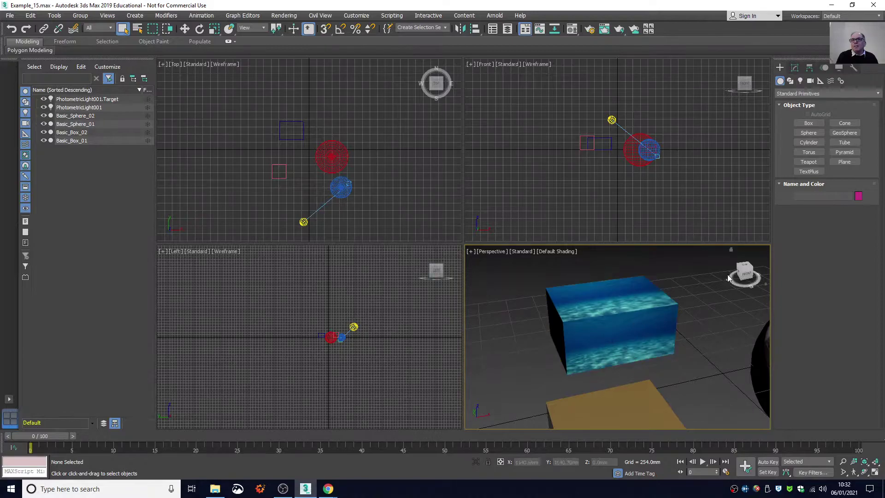
mouse_move(741, 274)
left_mouse_down()
mouse_move(762, 275)
mouse_move(740, 268)
left_mouse_up()
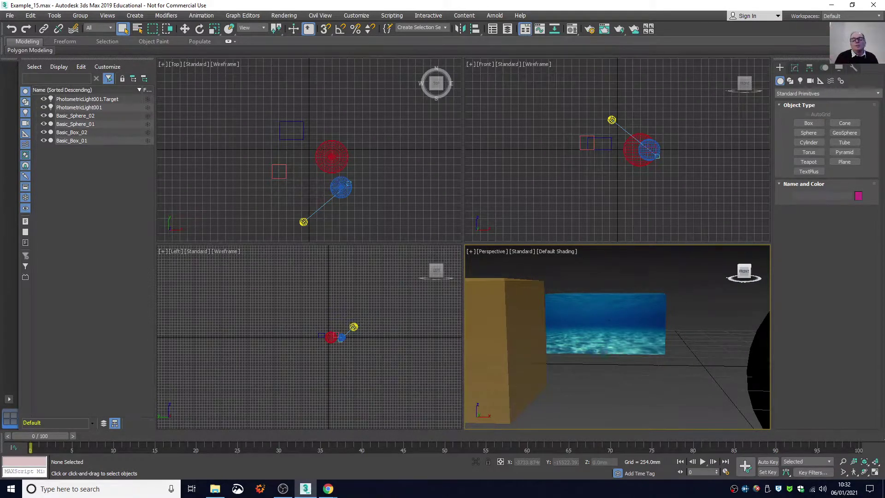
left_click_drag(744, 272, 756, 292)
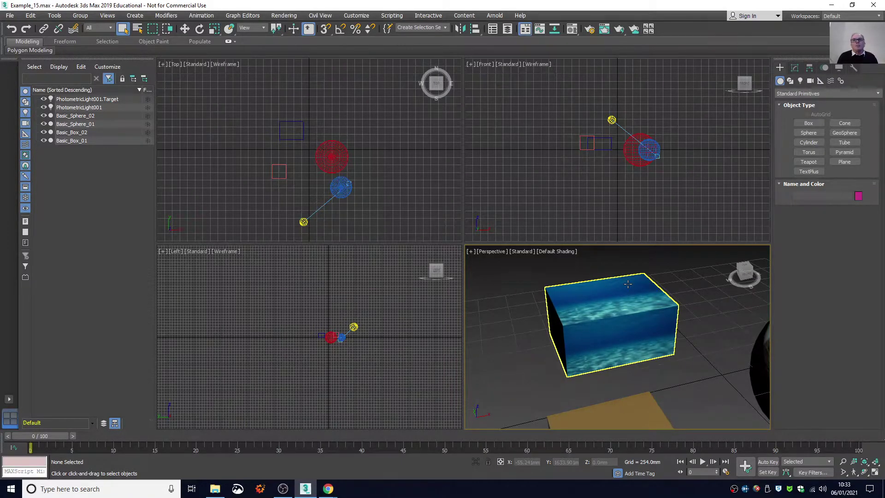
- Add an Unwrap UVW modifier to Basic_Box_01
left_click(796, 68)
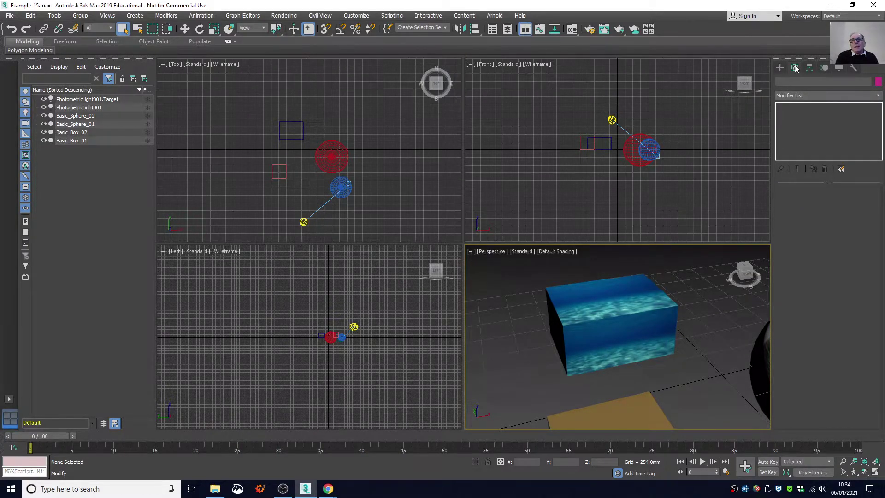
left_click(596, 309)
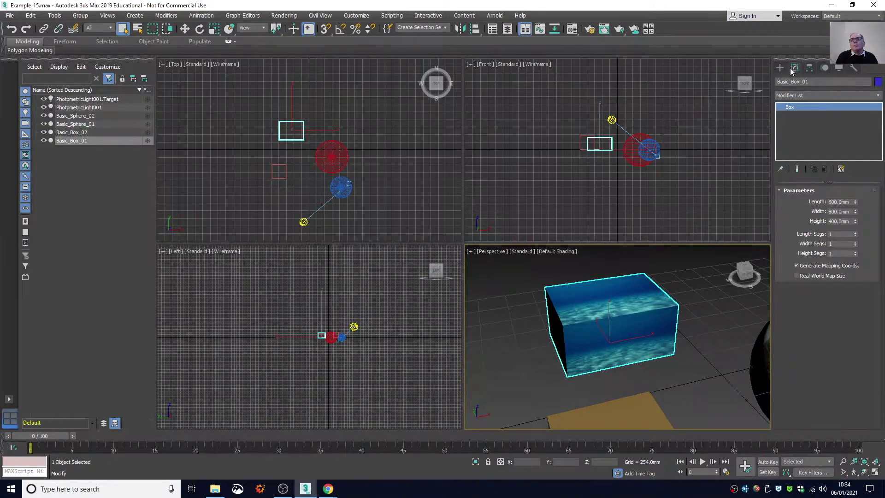
left_click(878, 95)
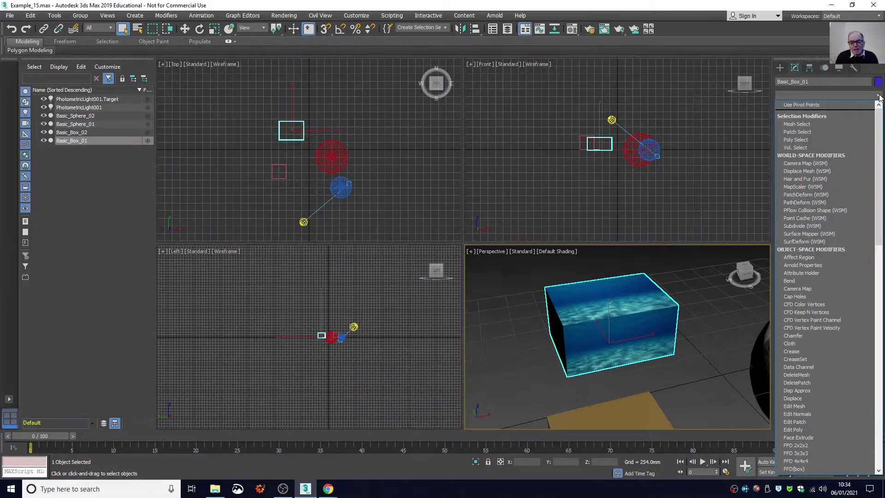
scroll(856, 334, "down", 12)
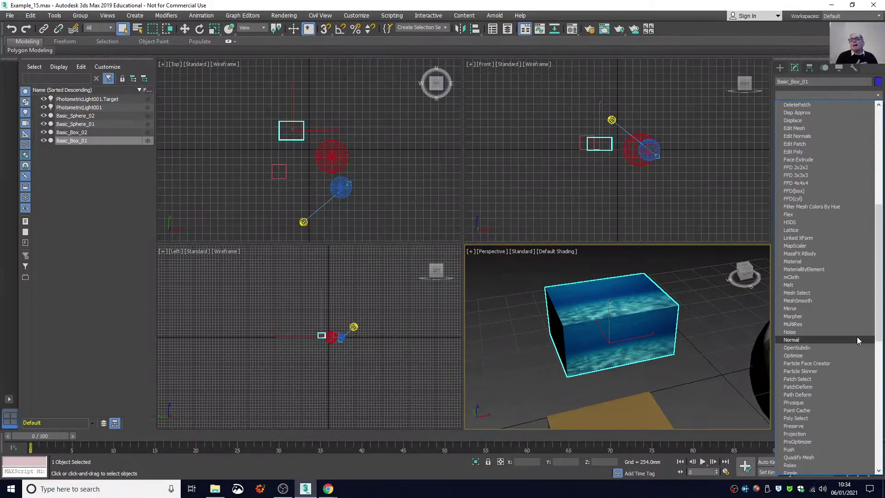
scroll(856, 337, "up", 12)
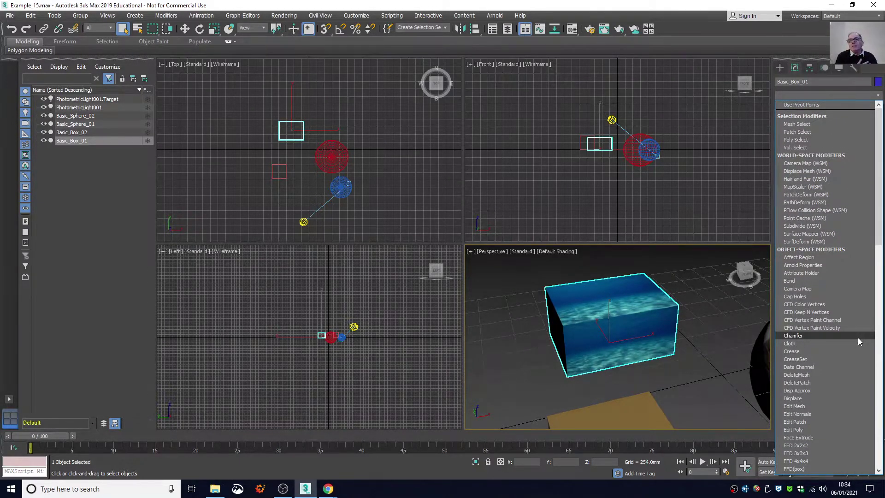
scroll(858, 339, "down", 20)
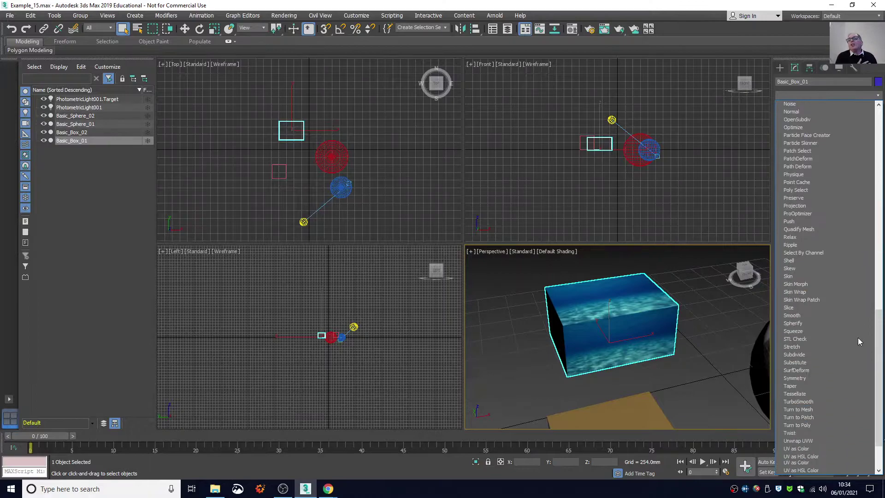
scroll(858, 337, "down", 4)
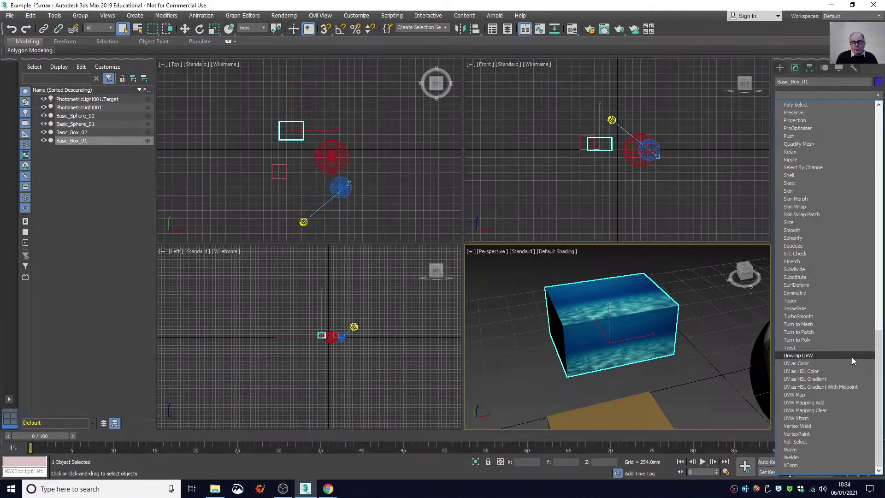
left_click(852, 357)
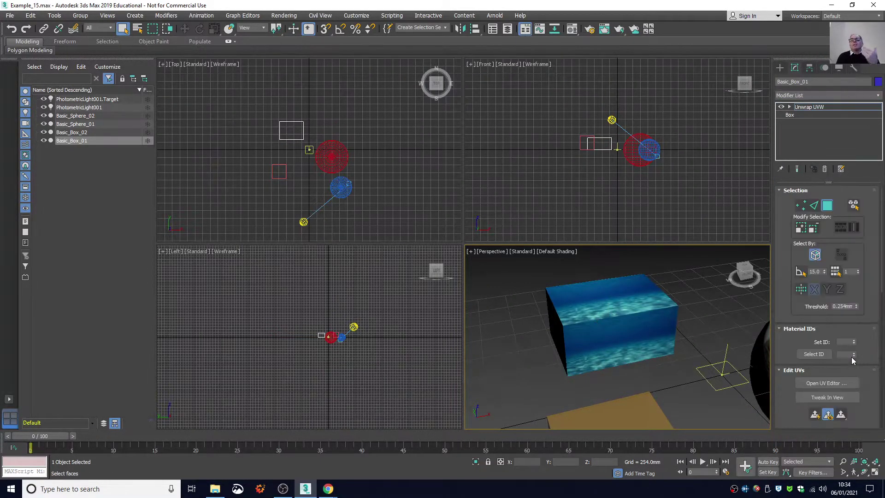
- Set Unwrap UVW to its Polygon sub-object level and select the top face of the box
left_click(790, 106)
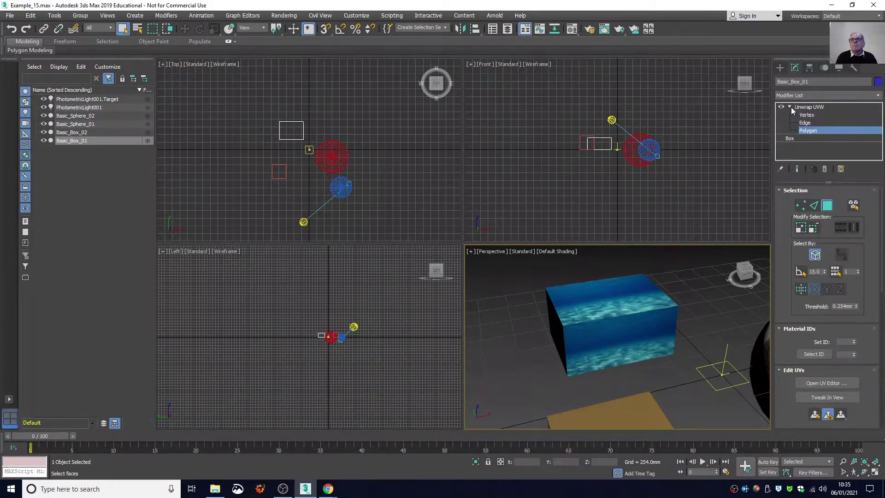
left_click(814, 130)
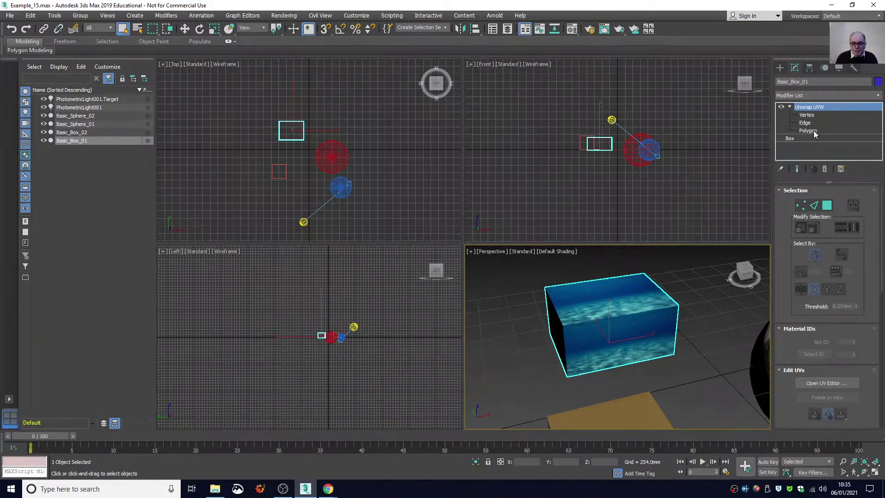
left_click(598, 304)
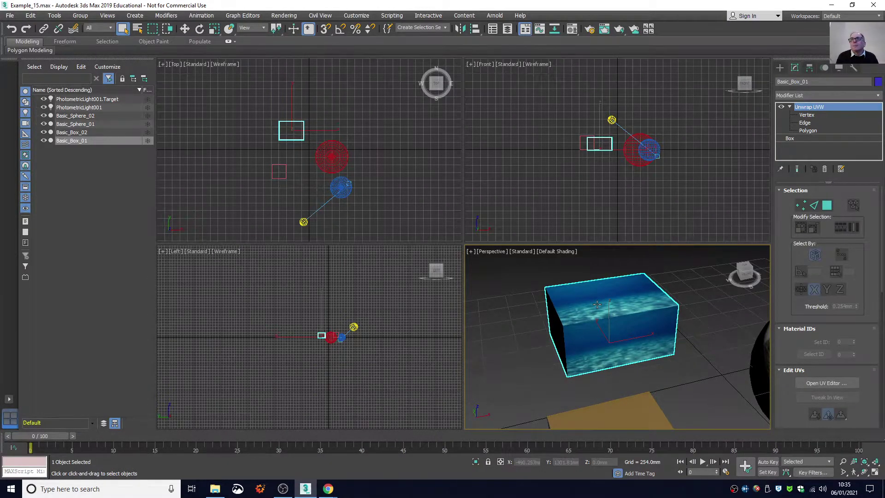
left_click(809, 131)
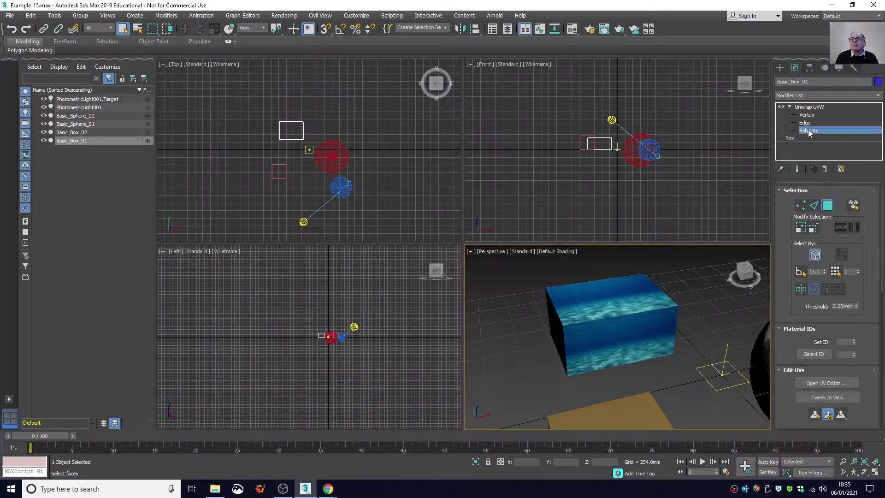
left_click(628, 292)
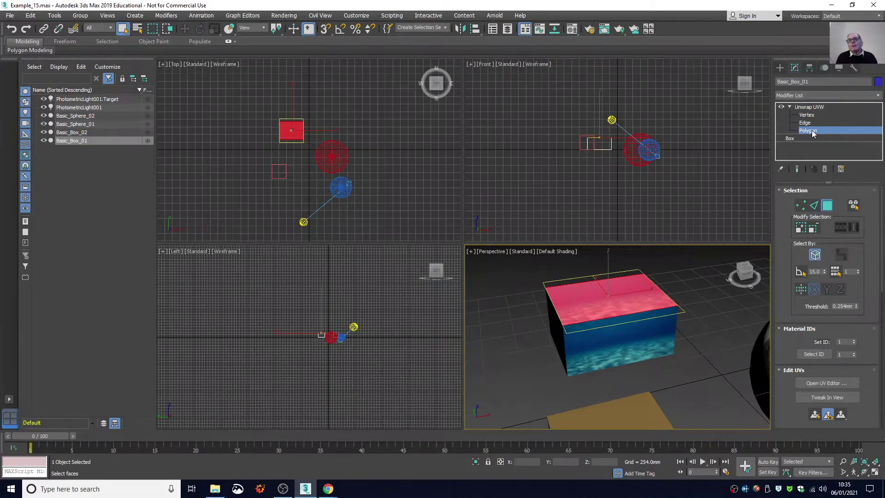
left_click(790, 139)
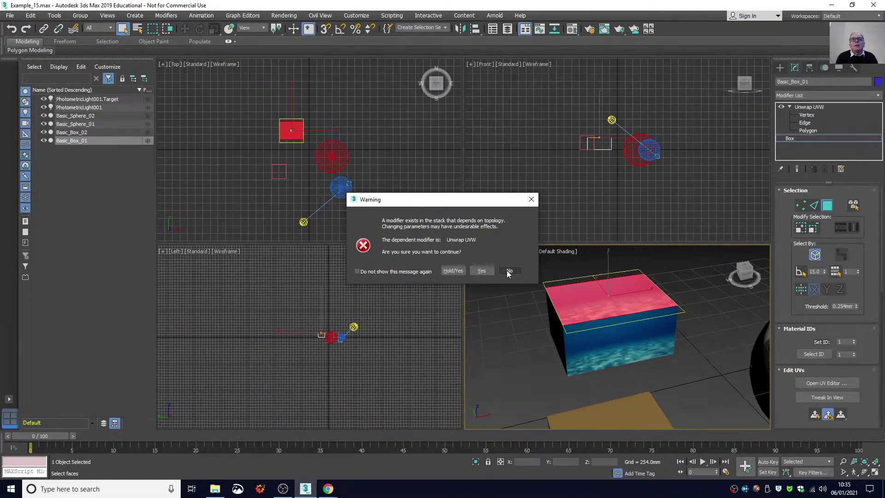
left_click(508, 273)
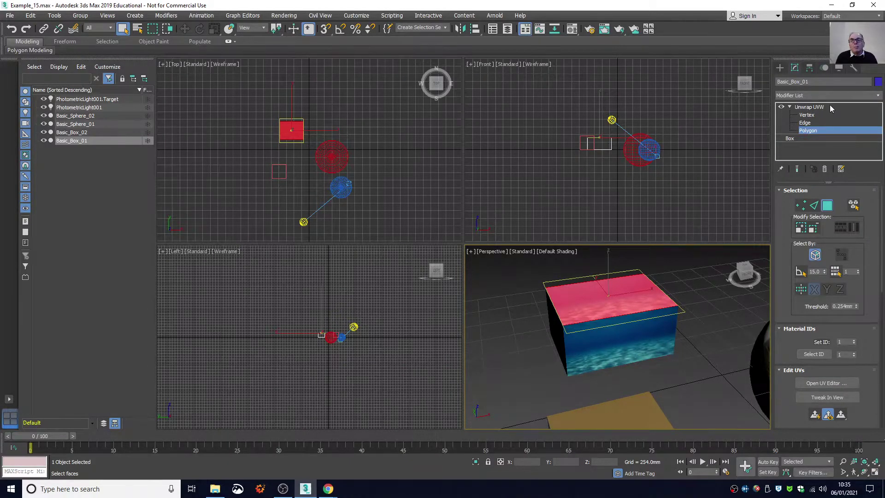
left_click(818, 208)
left_click(826, 206)
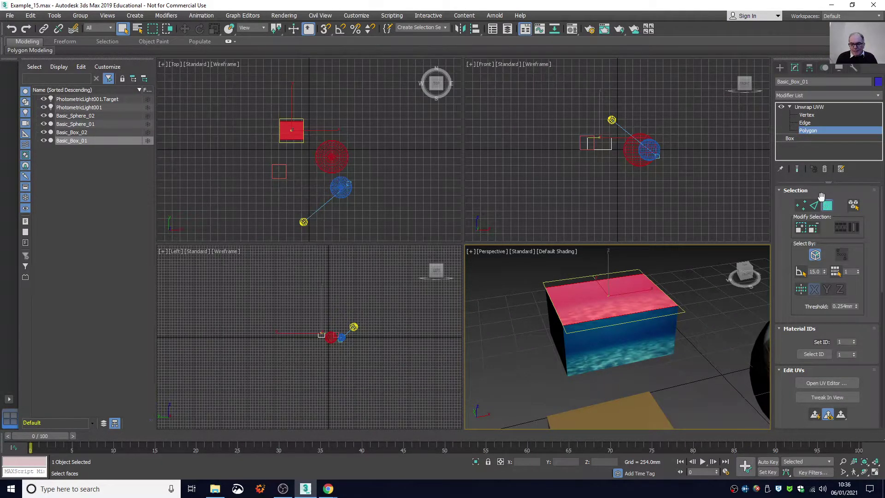
- Open the UV Editor for the selected top face and reposition the Edit UVWs window
scroll(835, 272, "down", 1)
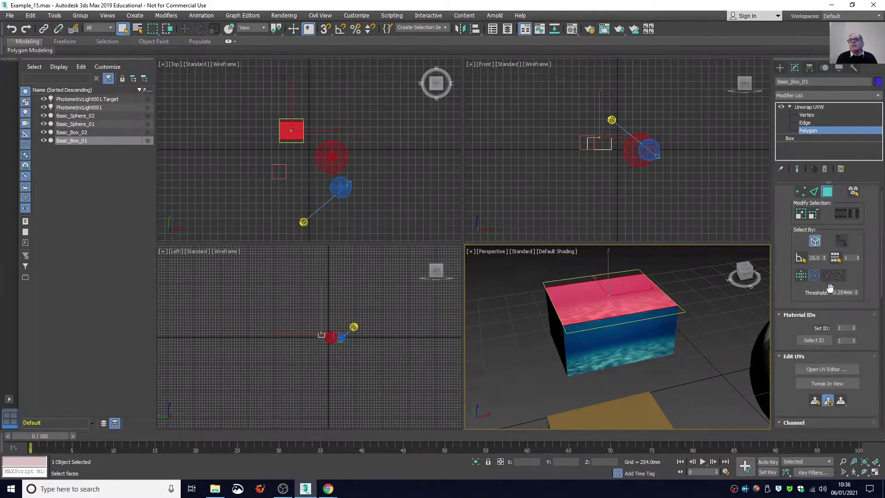
scroll(867, 278, "down", 4)
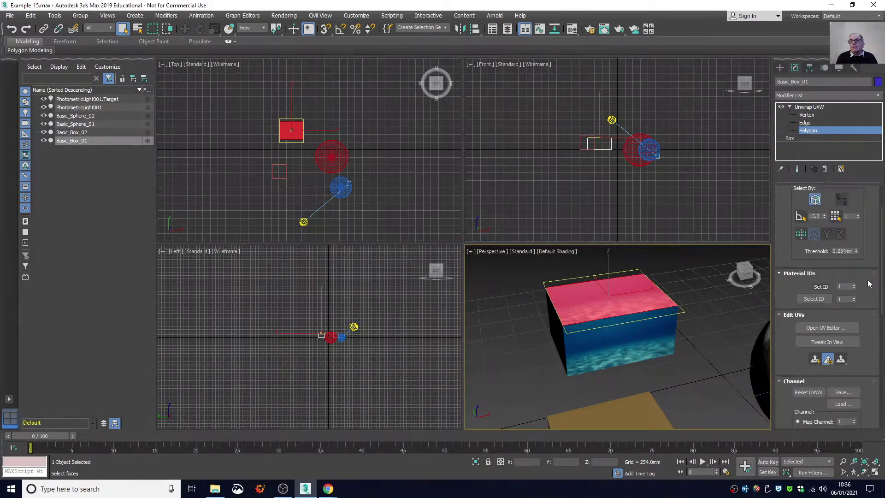
left_click(825, 314)
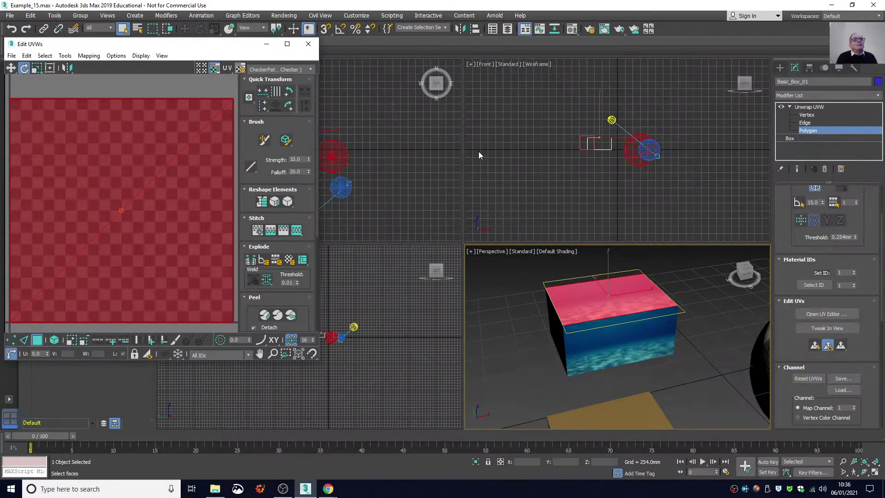
left_click_drag(114, 45, 141, 41)
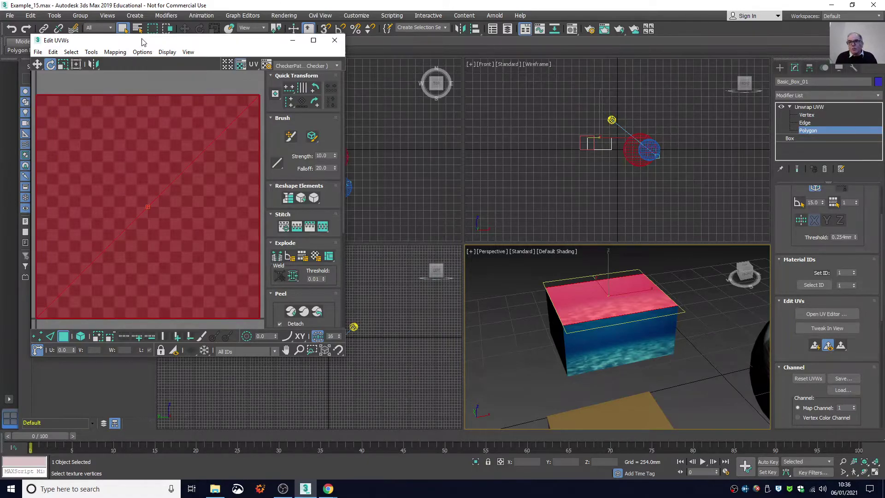
- Apply a Planar Map projection to the top face of the box, and exit the projection mode
scroll(821, 270, "down", 3)
scroll(822, 292, "down", 6)
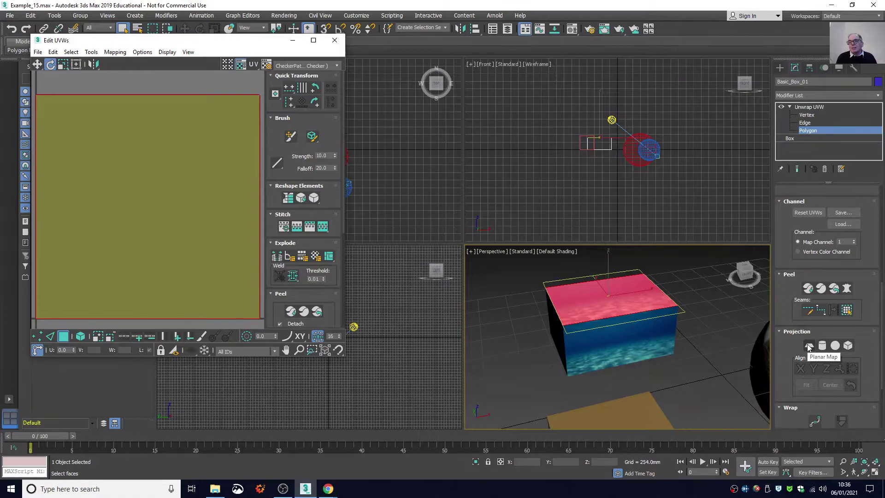
left_click(809, 345)
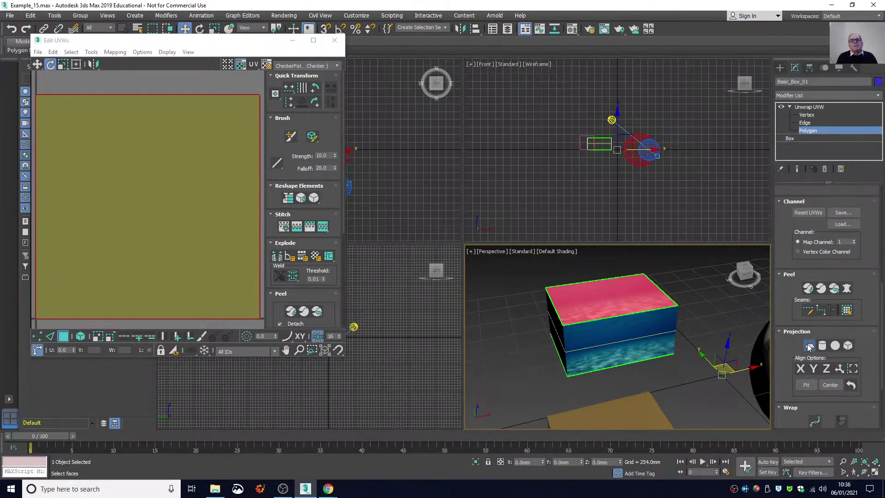
left_click(808, 346)
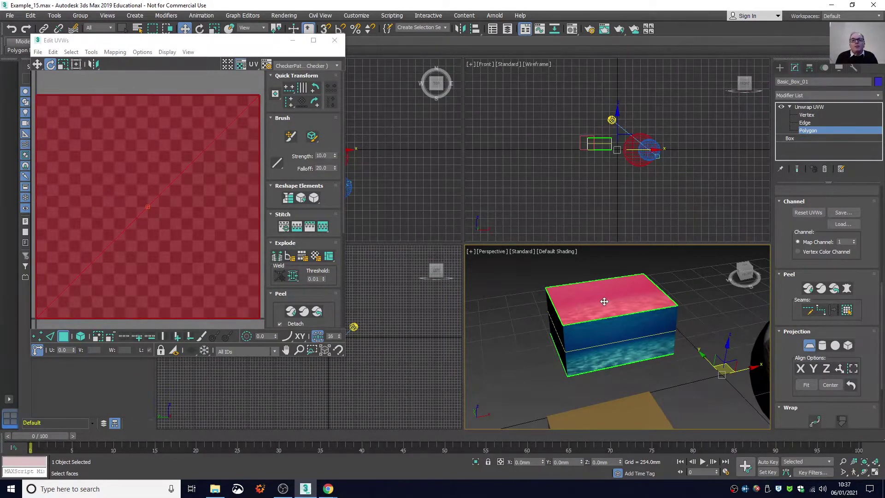
left_click(808, 346)
left_click(807, 348)
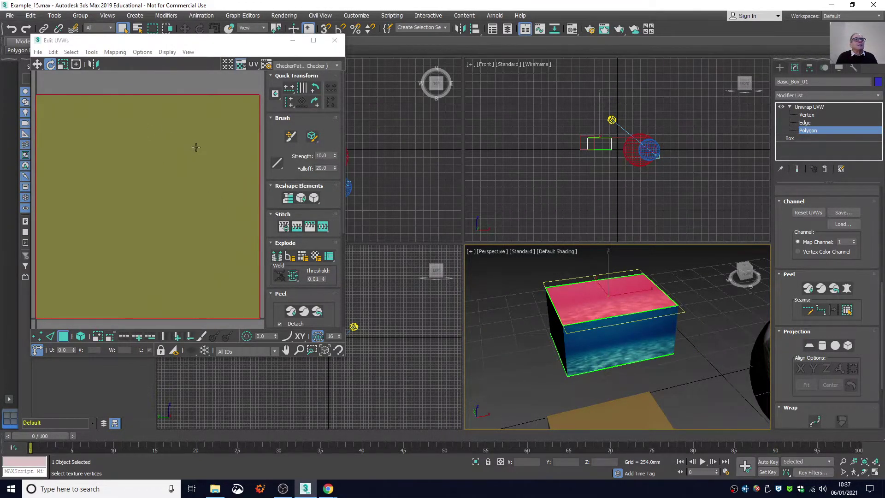
- Scale the top face's UVs down toward the lower-left corner of the UV tile in Freeform mode
left_click(182, 141)
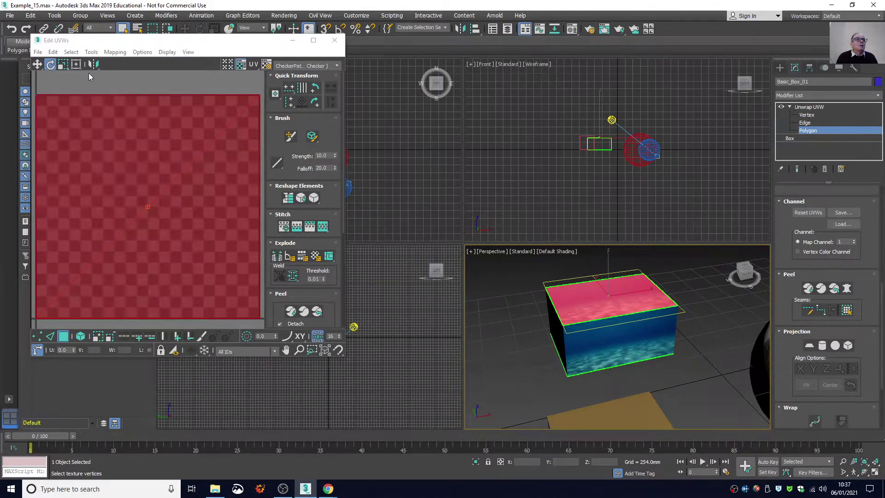
left_click(74, 64)
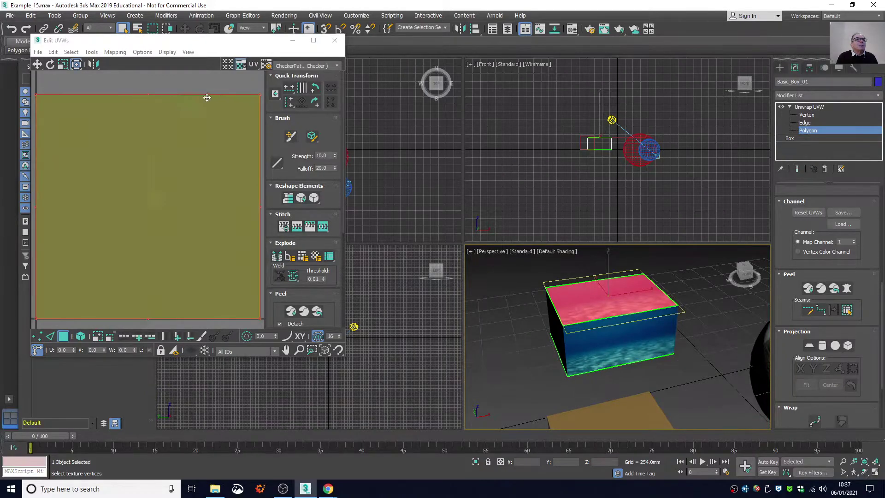
left_click_drag(260, 96, 215, 158)
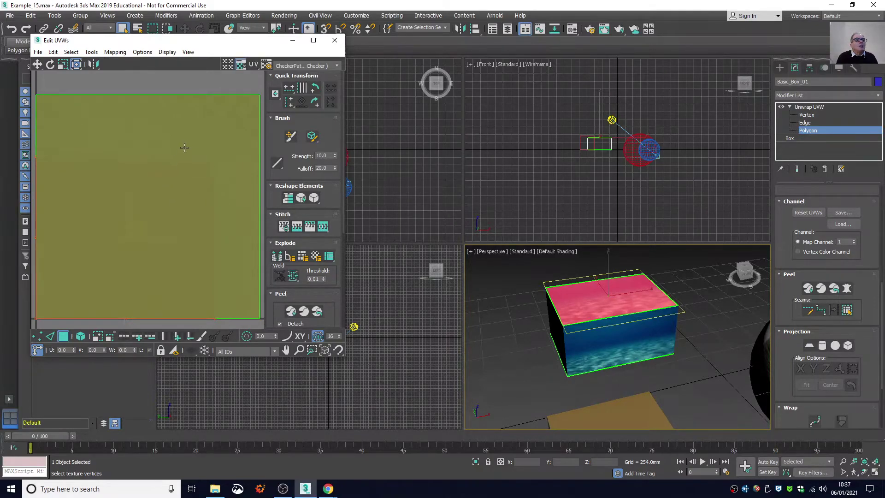
left_click(224, 157)
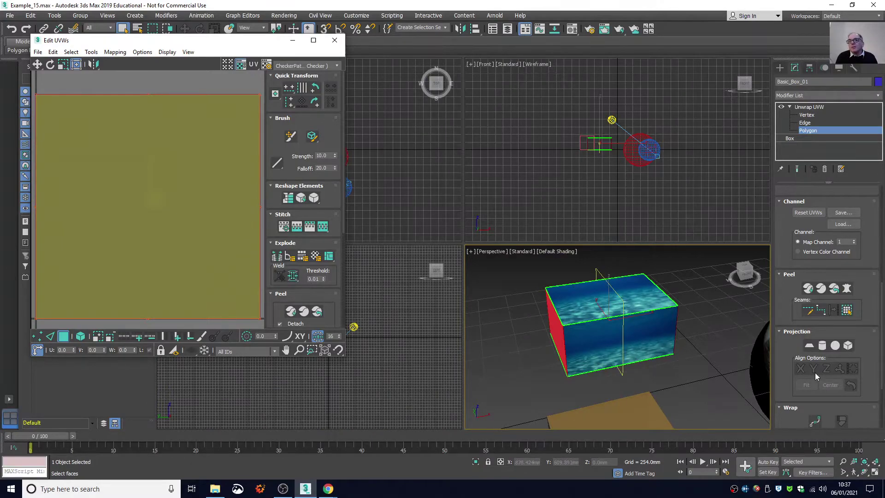
- Reselect the top face of the box and move its UVs across the tile to shift the water texture
left_click(576, 306)
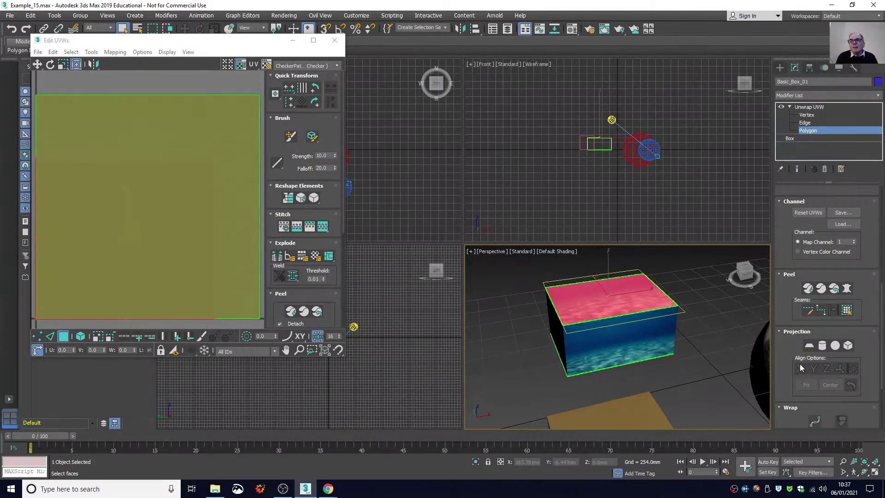
scroll(809, 325, "down", 2)
scroll(809, 325, "down", 2)
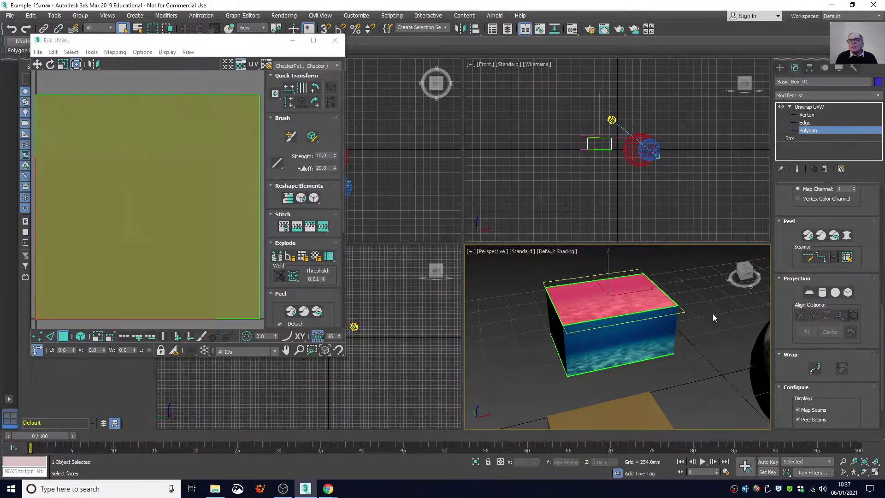
left_click_drag(182, 186, 210, 175)
right_click(210, 174)
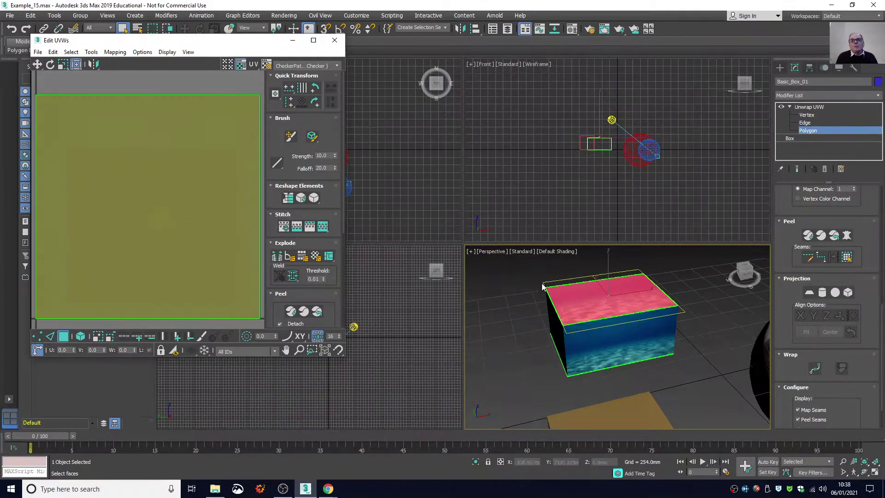
scroll(560, 293, "up", 3)
scroll(560, 293, "up", 2)
left_click_drag(152, 232, 126, 241)
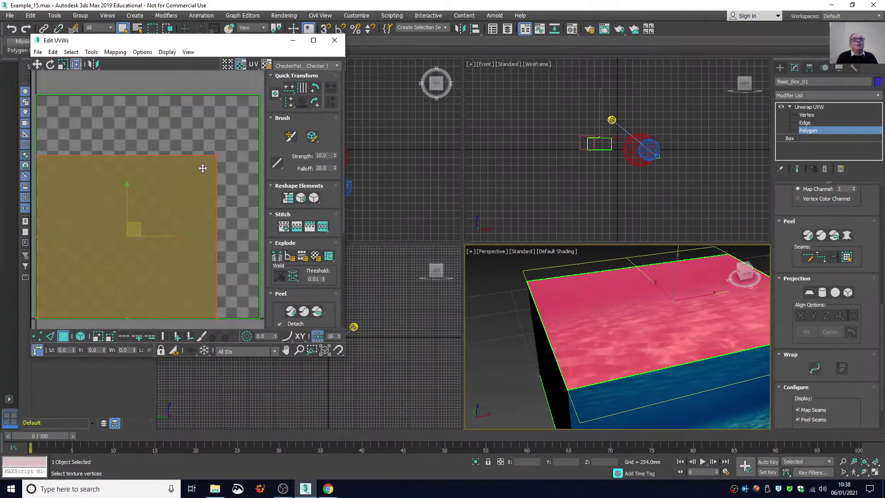
- Scale the top face's UVs down uniformly to about 34 percent
left_click(64, 65)
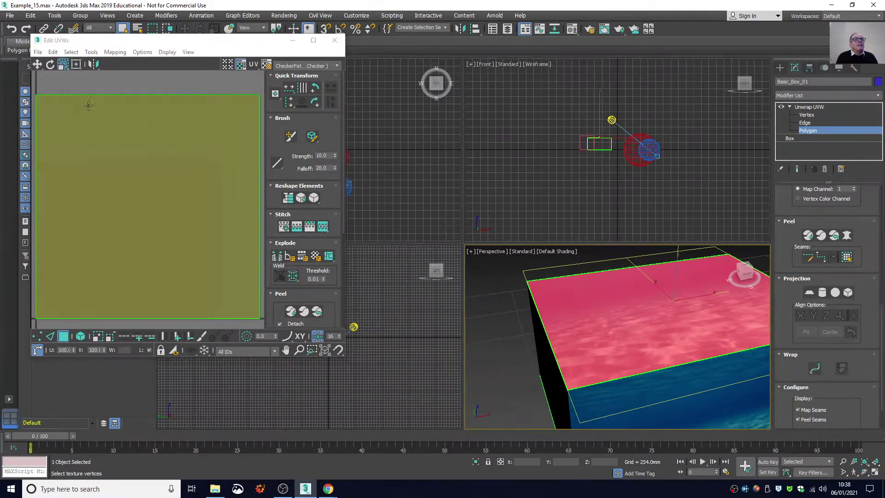
left_click_drag(174, 193, 126, 306)
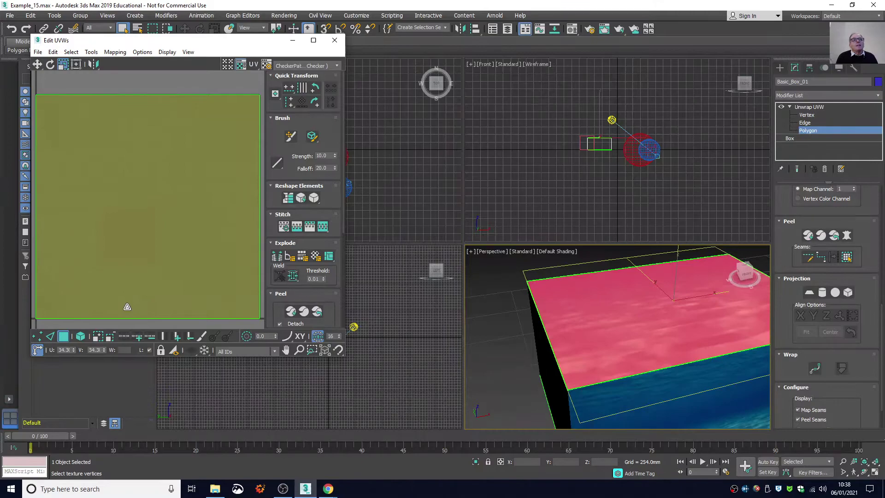
left_click(225, 147)
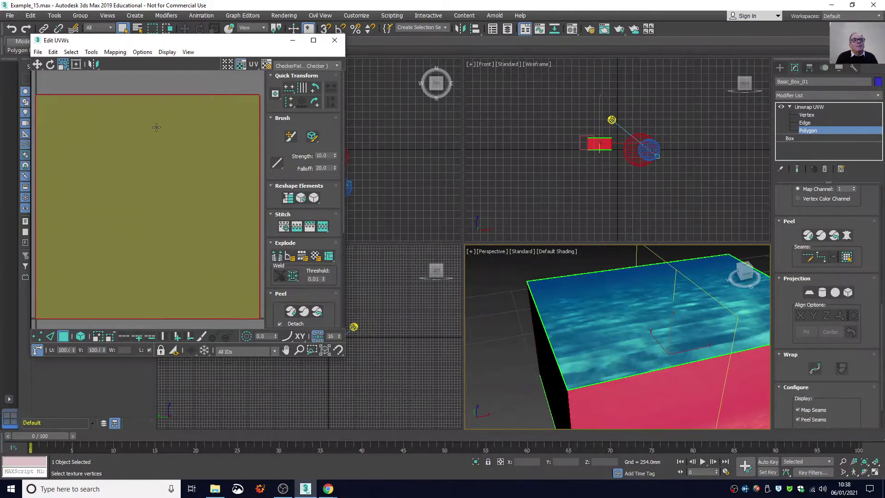
mouse_move(141, 244)
left_mouse_down()
mouse_move(144, 224)
mouse_move(132, 255)
mouse_move(154, 205)
mouse_move(142, 259)
mouse_move(146, 237)
mouse_move(144, 246)
left_mouse_up()
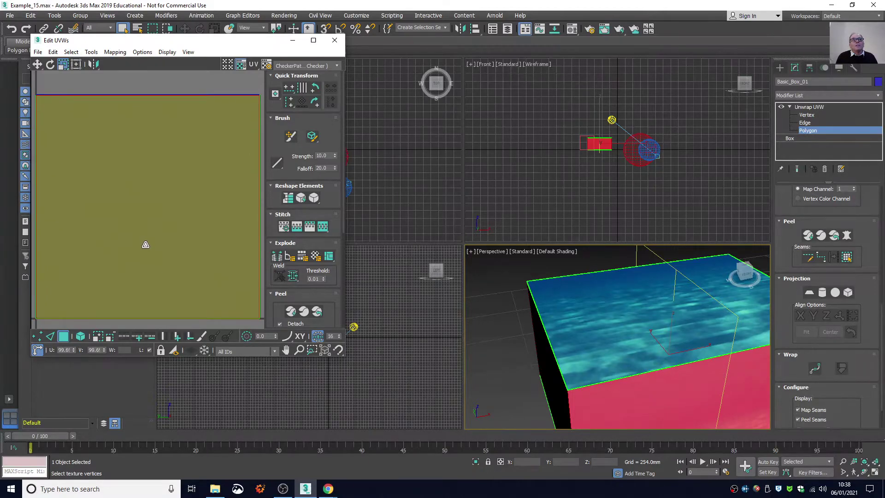
- Reselect the top face, make slight adjustments to its UV scale, and close the UV Editor
left_click(586, 289)
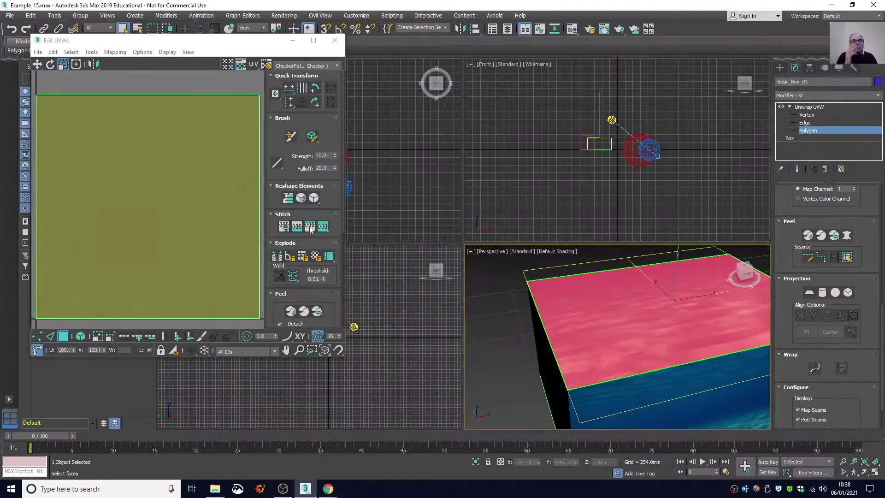
mouse_move(132, 207)
left_mouse_down()
mouse_move(132, 199)
mouse_move(129, 207)
left_mouse_up()
left_click(563, 289)
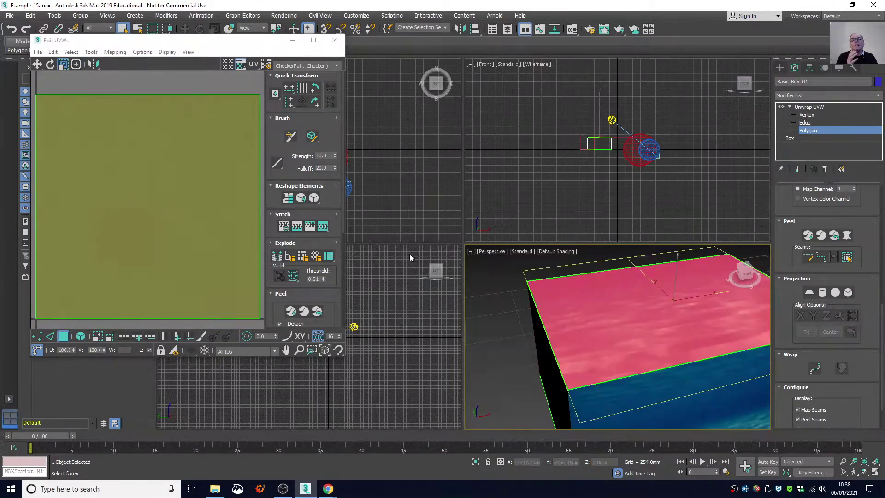
left_click(112, 219)
mouse_move(114, 224)
left_mouse_down()
mouse_move(118, 205)
mouse_move(117, 220)
left_mouse_up()
left_click(335, 40)
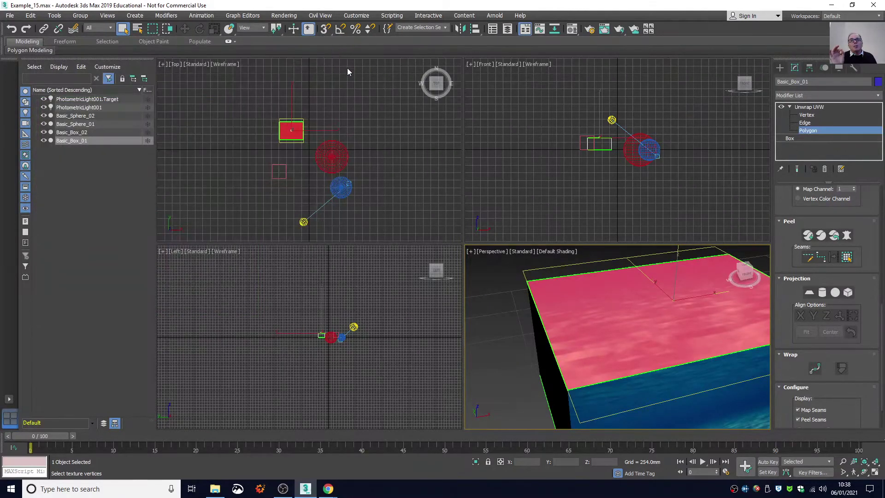
left_click(347, 73)
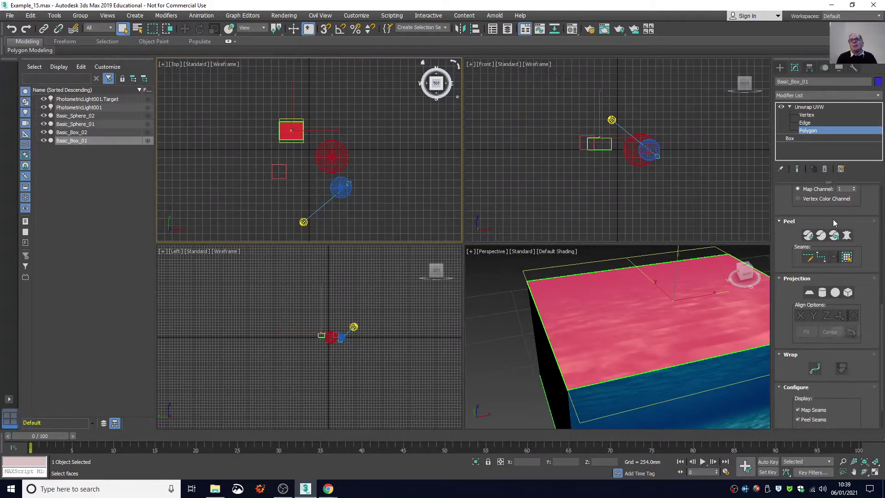
- Reopen the UV Editor and shrink the top face's UVs further to a small square
scroll(831, 217, "up", 3)
scroll(839, 231, "up", 2)
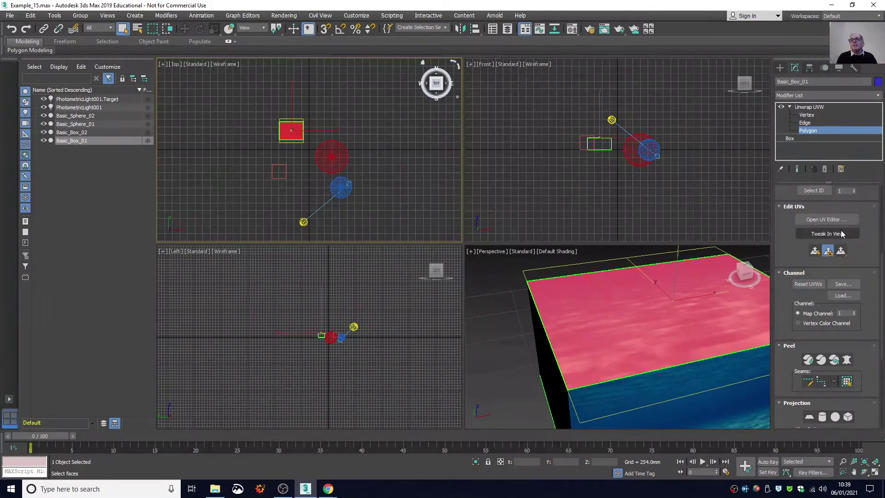
left_click(826, 220)
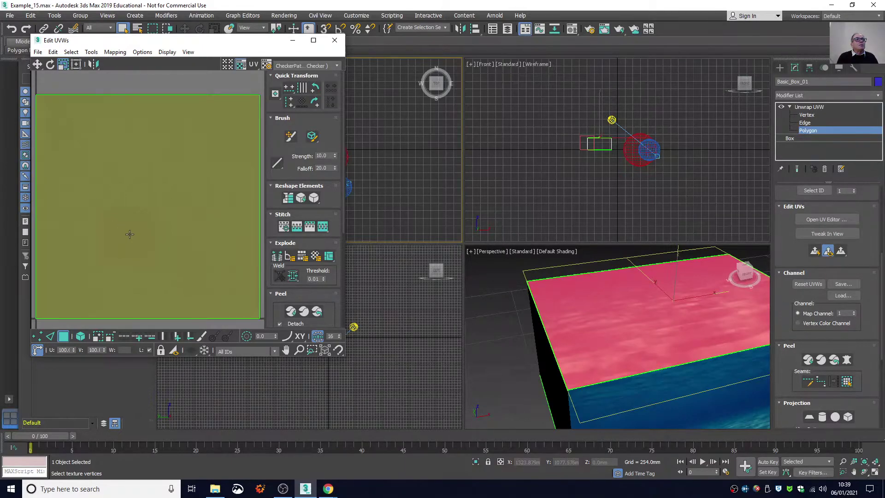
left_click_drag(130, 234, 118, 270)
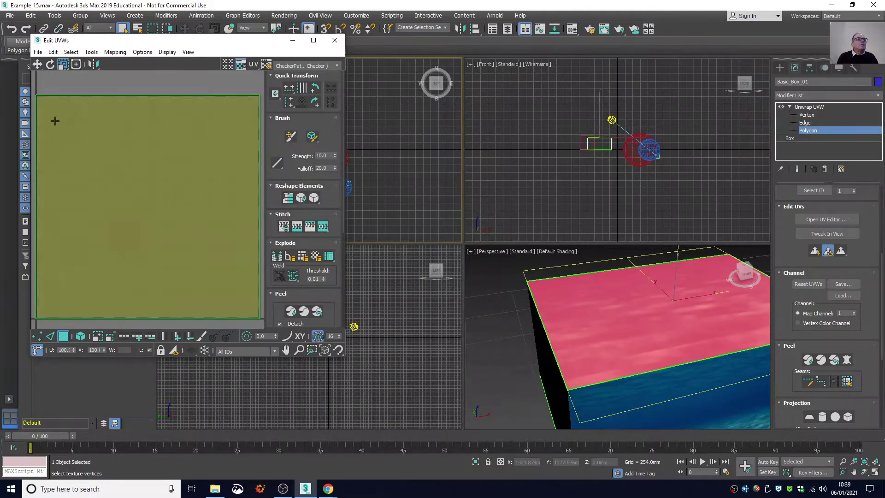
- Move the top face's UVs up to the plain blue area of the texture and close the UV Editor
left_click(38, 65)
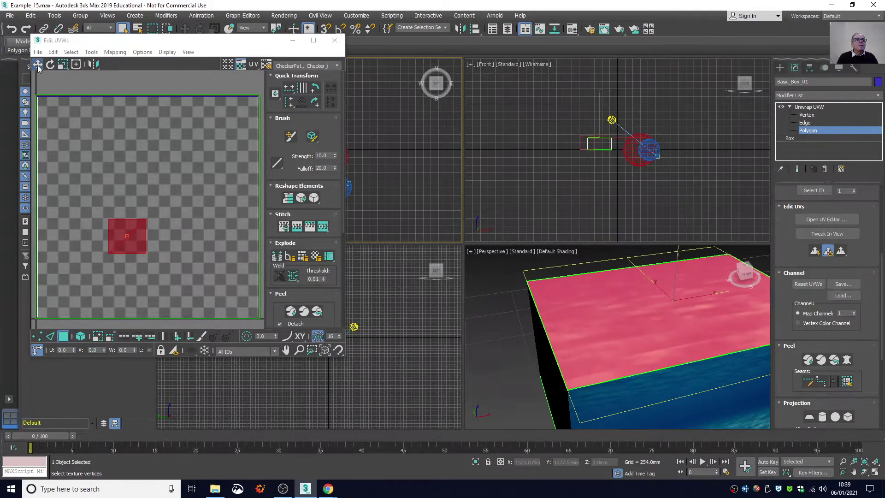
left_click_drag(120, 233, 128, 198)
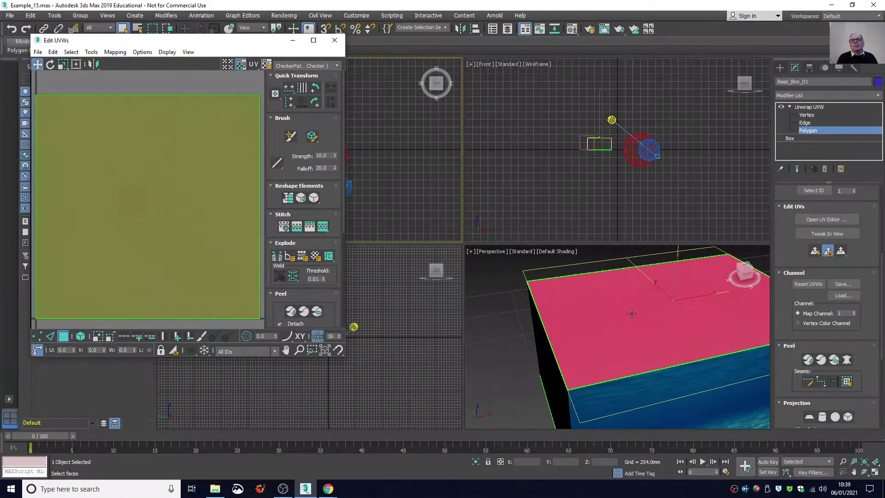
left_click(333, 42)
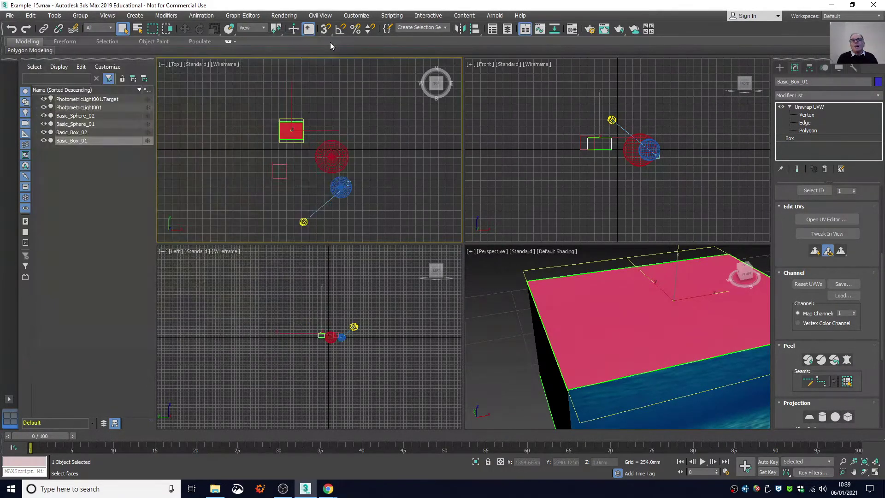
- Clear the face selection, reopen the UV Editor, and select the top face of the box again
left_click(498, 293)
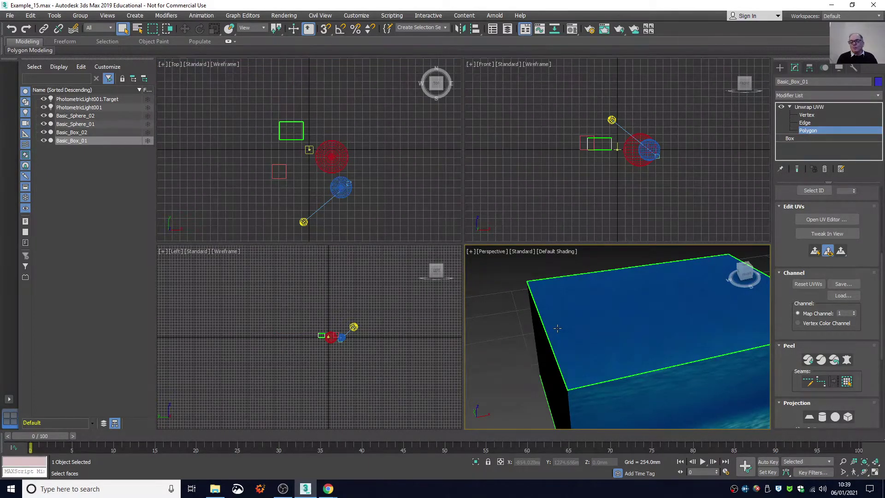
scroll(558, 327, "down", 10)
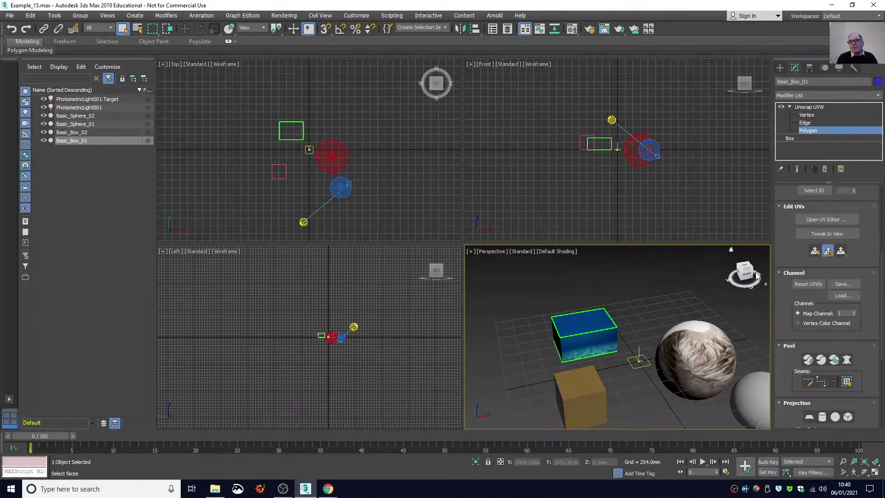
mouse_move(746, 279)
left_mouse_down()
mouse_move(782, 268)
mouse_move(767, 300)
mouse_move(751, 300)
mouse_move(739, 284)
mouse_move(744, 273)
mouse_move(759, 280)
mouse_move(745, 299)
mouse_move(745, 268)
mouse_move(744, 277)
left_mouse_up()
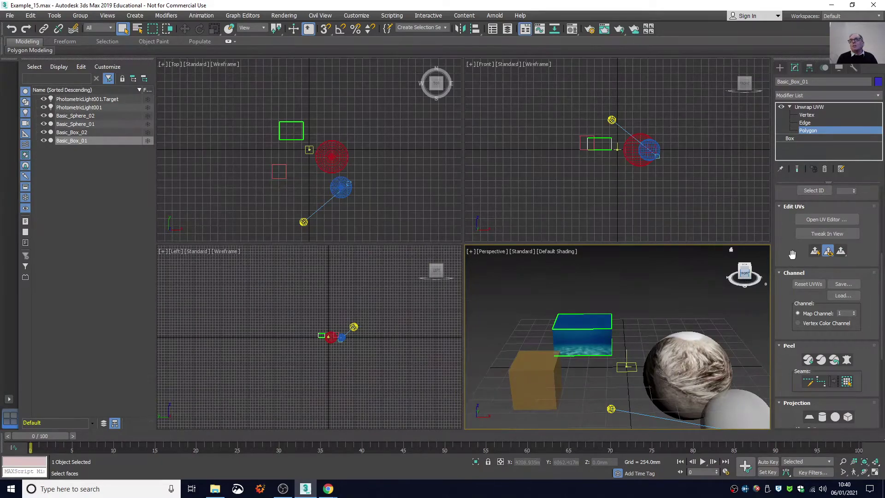
left_click(804, 222)
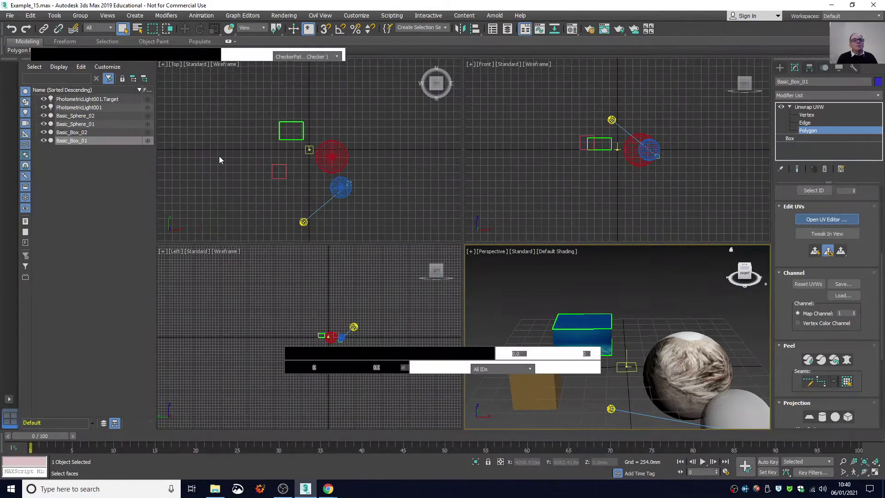
left_click(573, 316)
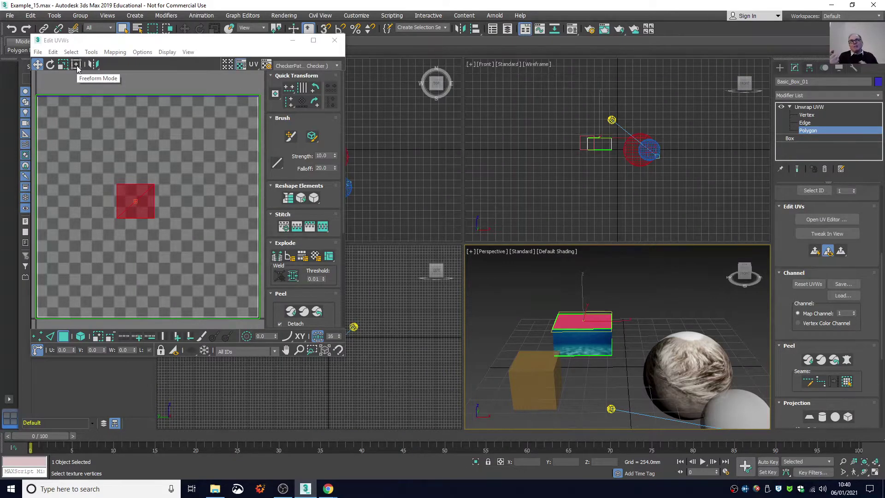
middle_click_drag(537, 335, 551, 365)
scroll(552, 366, "up", 5)
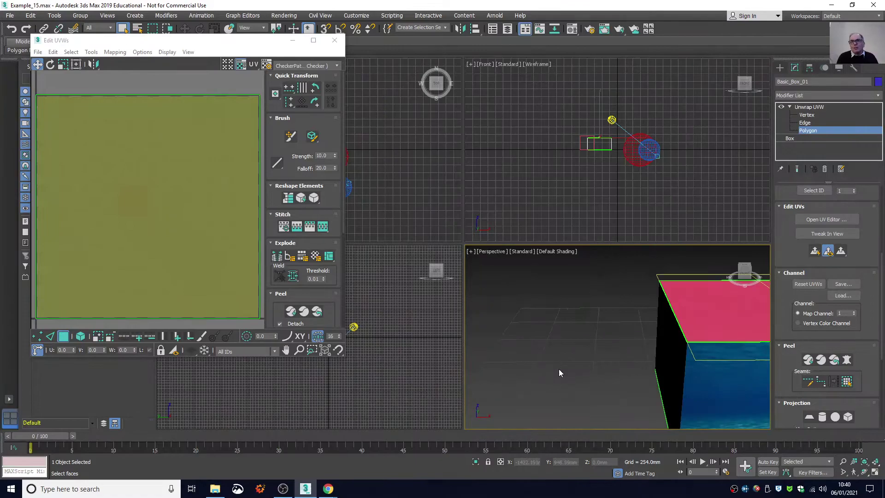
scroll(559, 370, "down", 3)
scroll(685, 383, "up", 3)
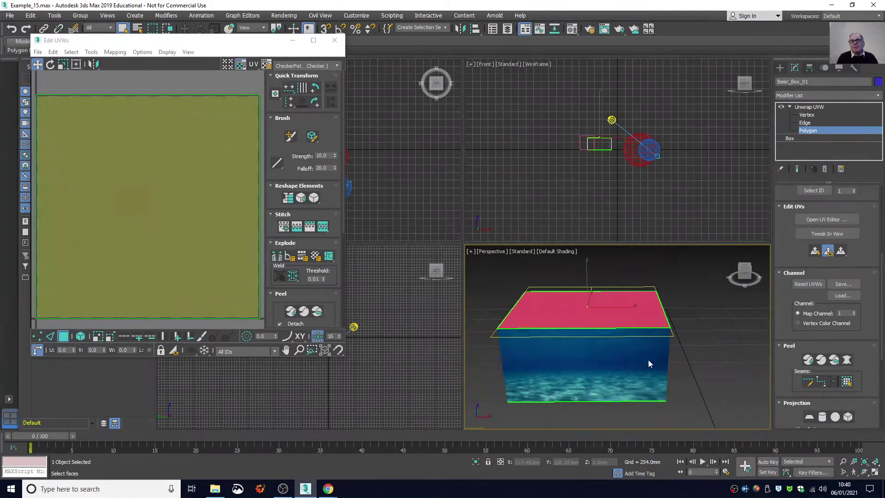
- Shift the side face's full-tile UVs slightly down and right in Freeform mode, and scale them down uniformly
left_click(76, 65)
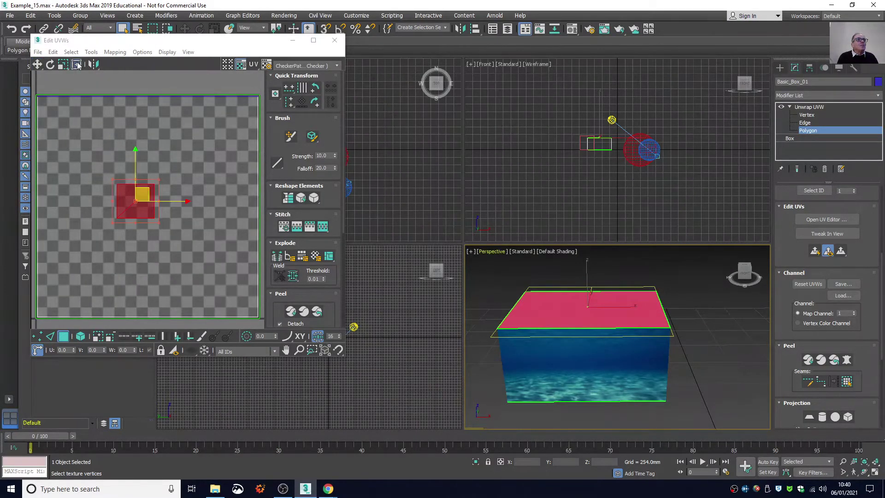
left_click_drag(160, 184, 169, 216)
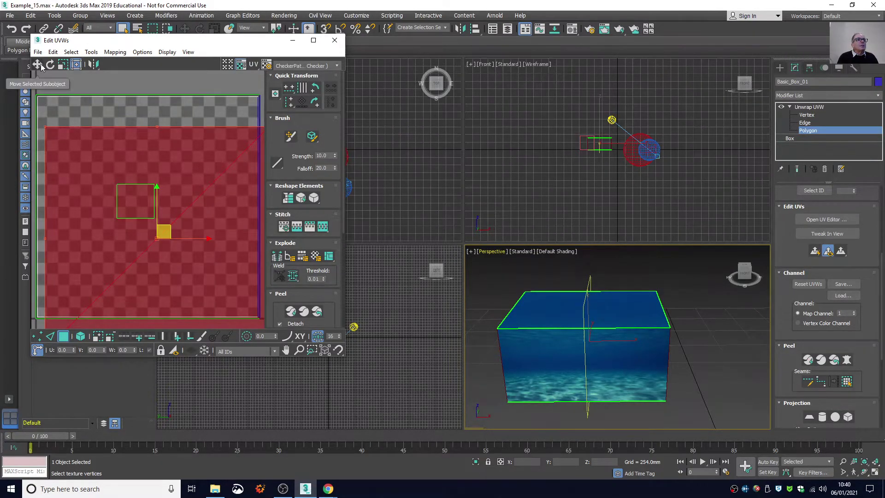
left_click(65, 66)
left_click_drag(139, 207, 89, 250)
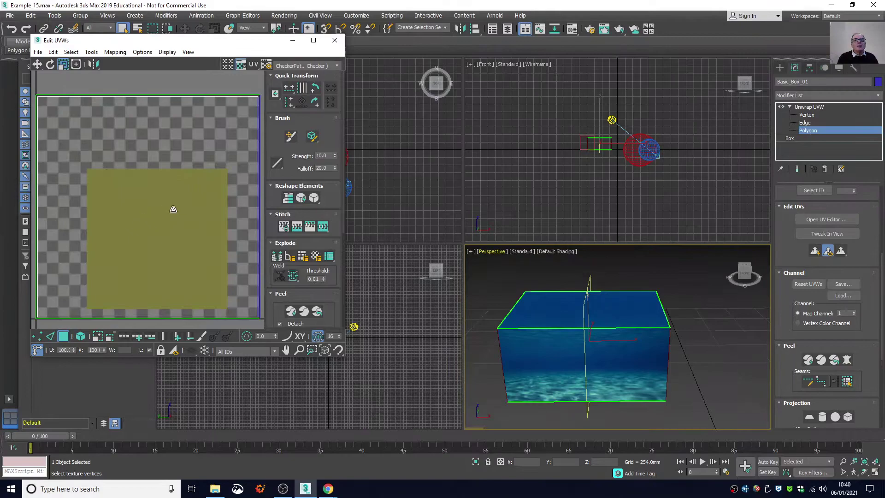
- Select the top face and scale its UVs up to about half the width of the UV tile
left_click(534, 299)
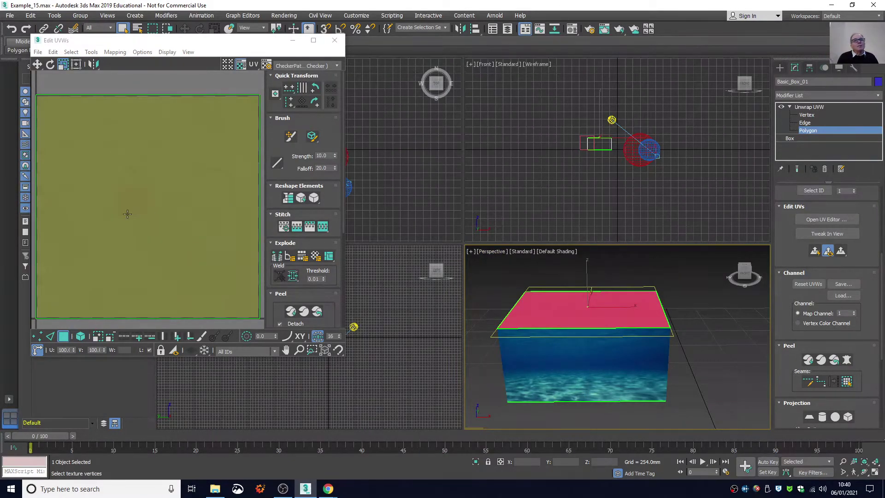
left_click_drag(143, 198, 157, 150)
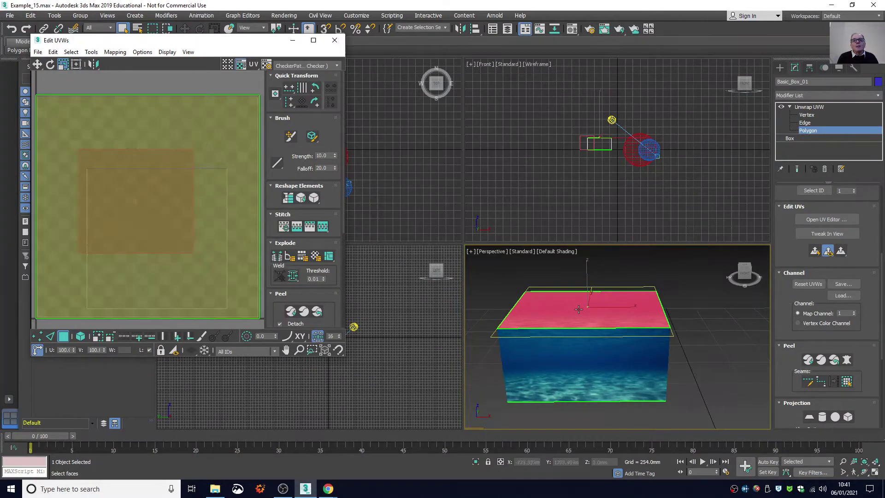
middle_click_drag(541, 279, 573, 303)
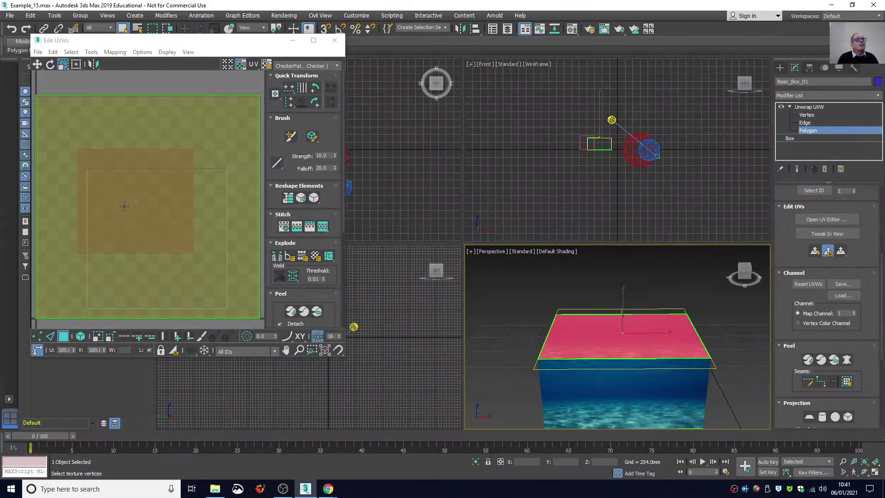
- Rotate the top face's UVs about 89 degrees and reshape them in Freeform mode into a wide, low rectangle inside the UV tile
left_click_drag(151, 184, 103, 229)
left_click(50, 65)
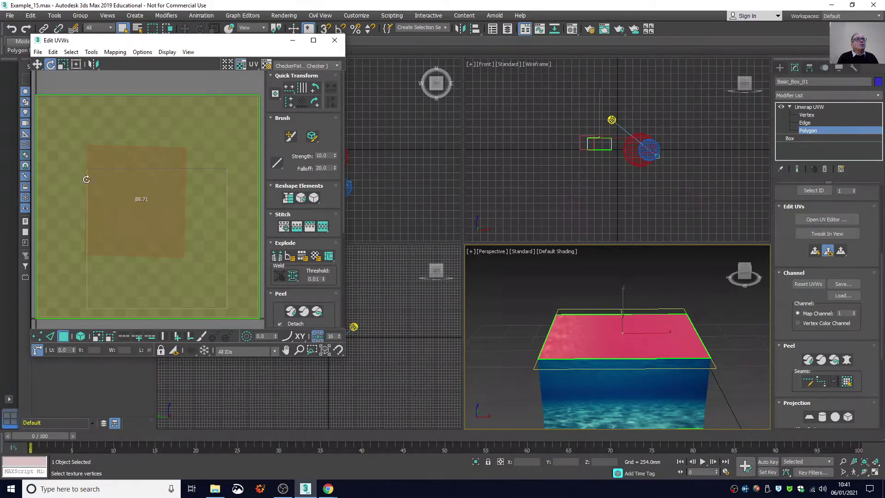
left_click(76, 65)
left_click_drag(86, 146, 109, 191)
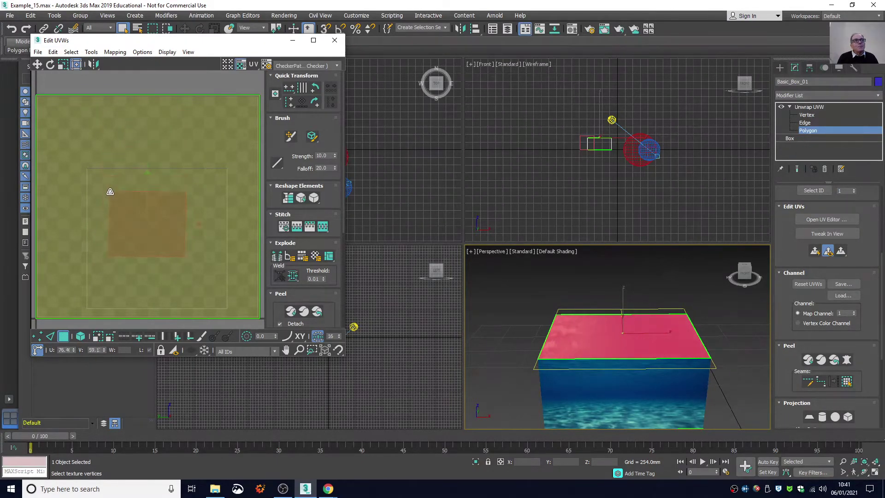
left_click_drag(185, 257, 251, 250)
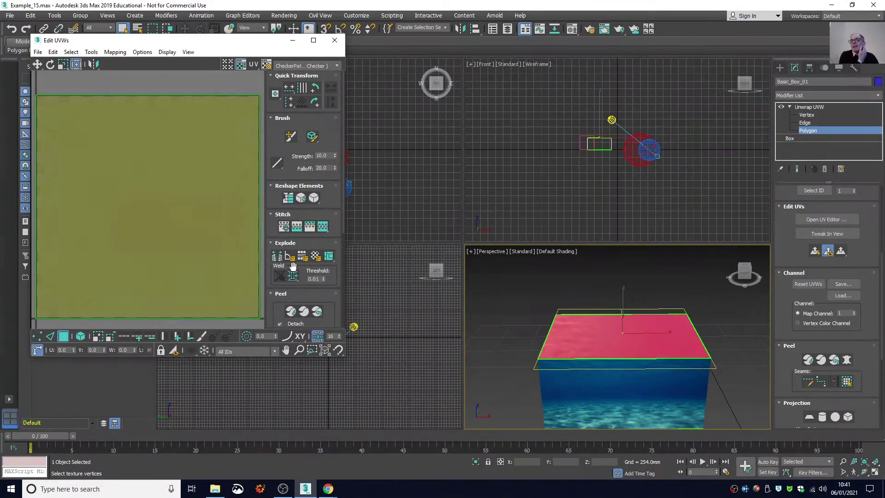
- Clear the face selection and enlarge the Perspective viewport to inspect the water texture on the top of the box
left_click(492, 333)
middle_click_drag(501, 324, 506, 300)
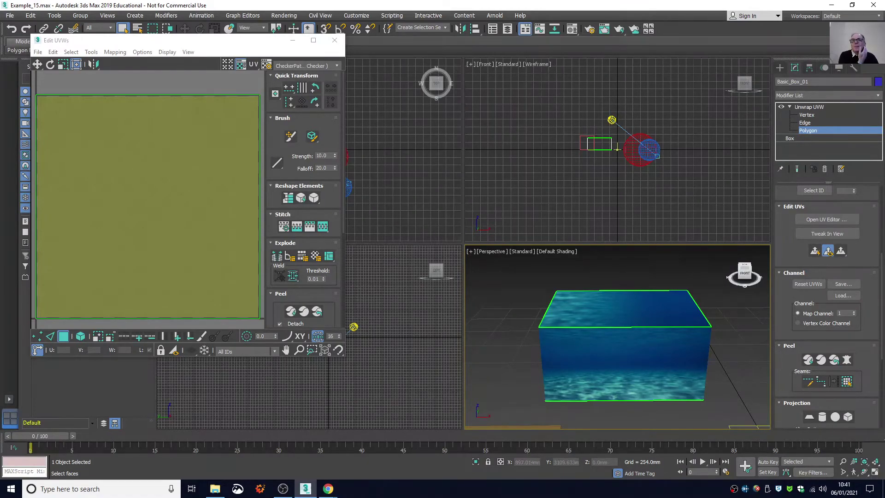
left_click_drag(742, 274, 744, 276)
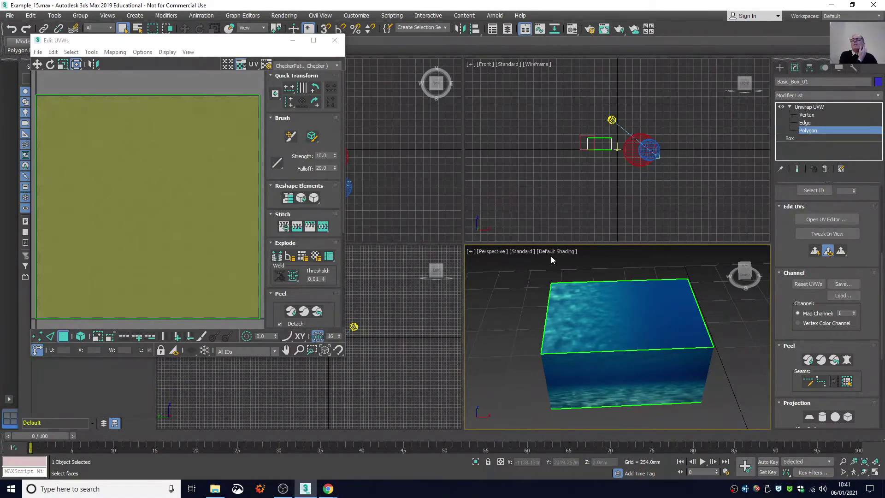
left_click_drag(463, 285, 383, 287)
left_click_drag(416, 244, 411, 153)
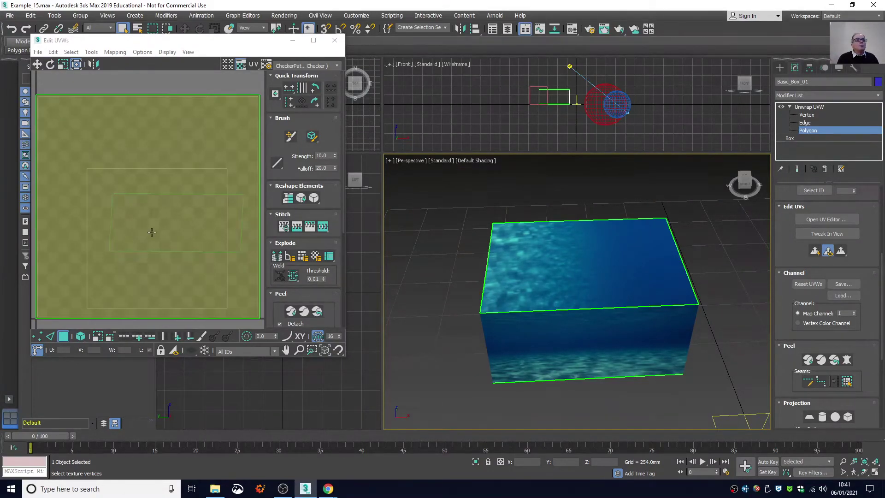
- Try shifting the front face's UVs left and the top face's UVs up and left onto plain blue, then close the UV Editor
left_click(185, 217)
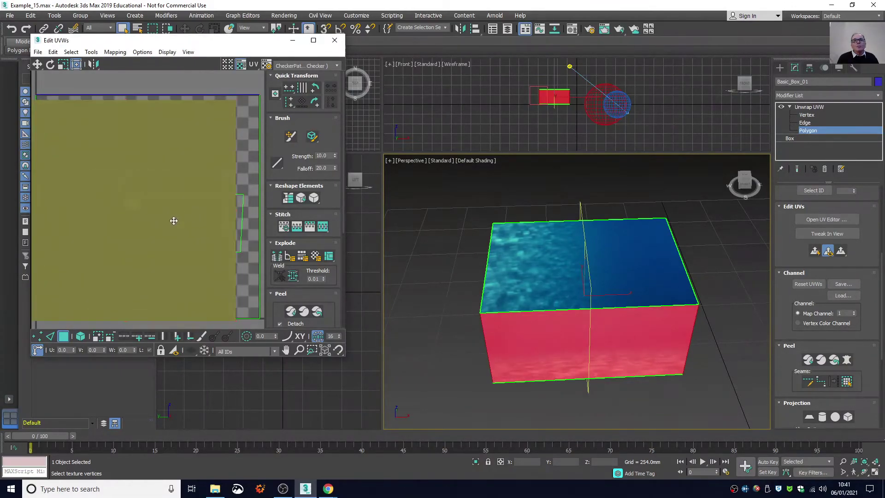
left_click(572, 272)
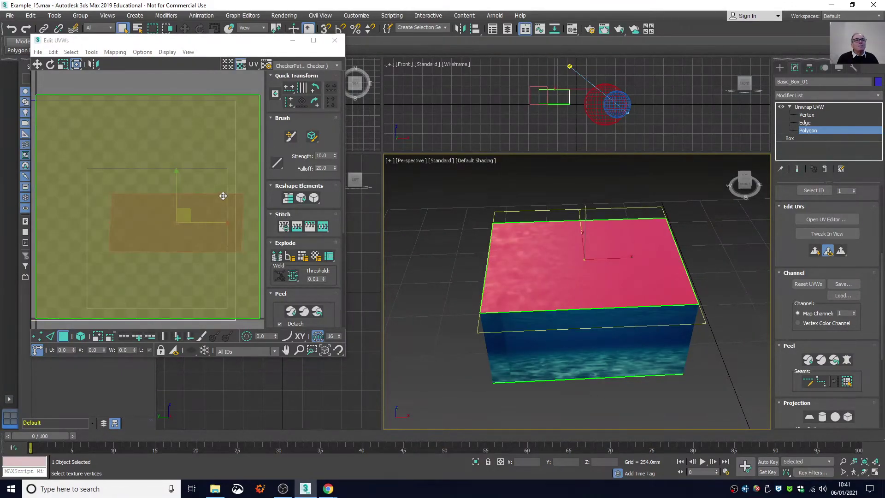
left_click_drag(214, 204, 192, 167)
left_click(462, 214)
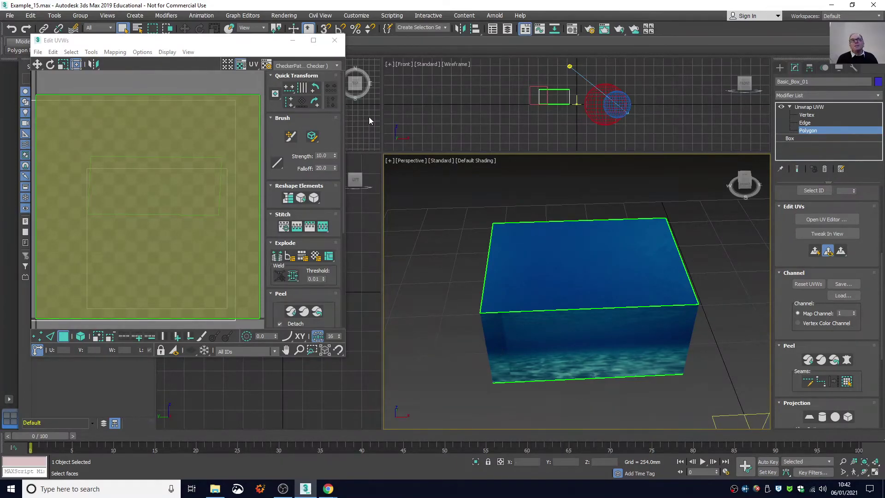
left_click(334, 41)
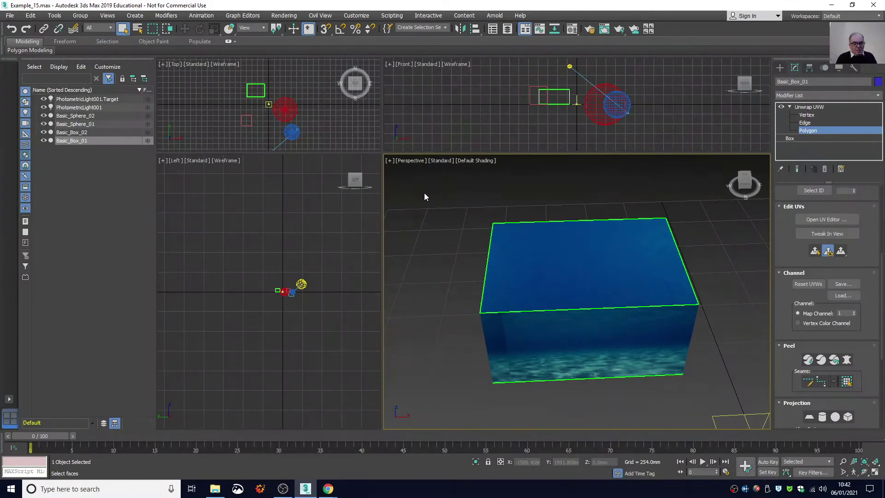
- Undo the top face's last UV move along with the face selection changes
key("ctrl+z")
key("ctrl+z")
key("ctrl+z")
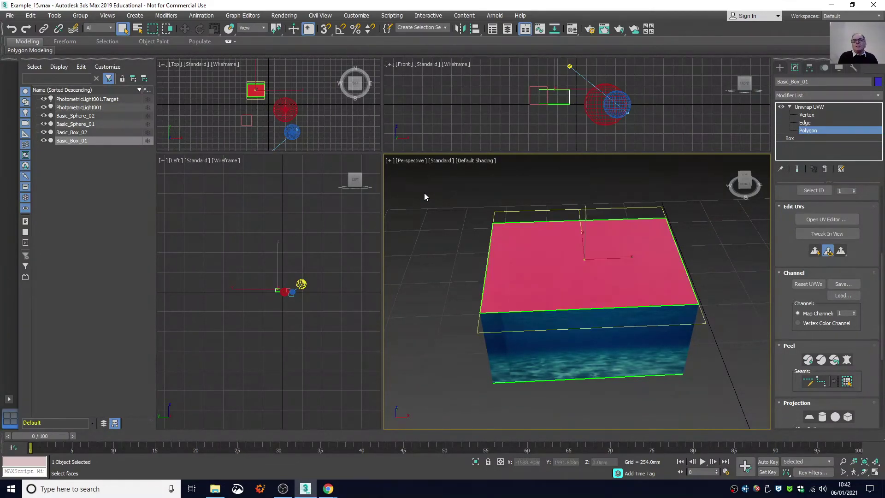
key("ctrl+z")
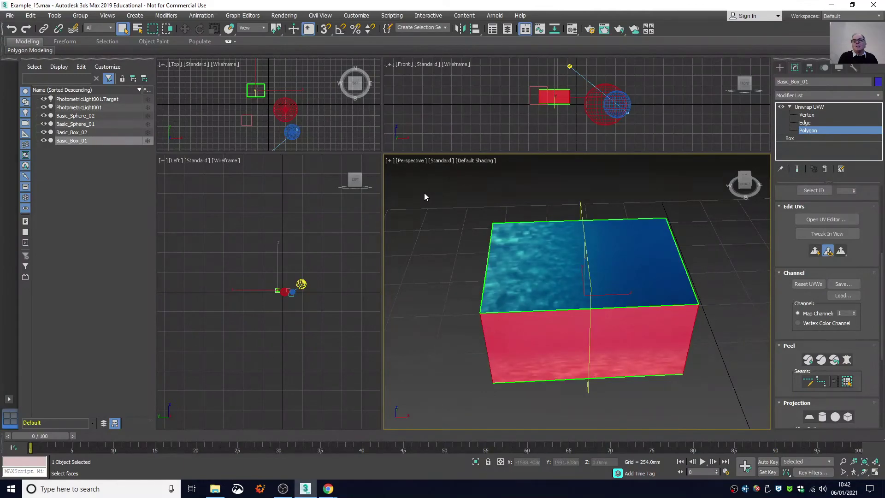
- Select the top face, move its UVs up and slightly right onto the plain blue area in the UV Editor, and close the editor
left_click(428, 234)
left_click(532, 254)
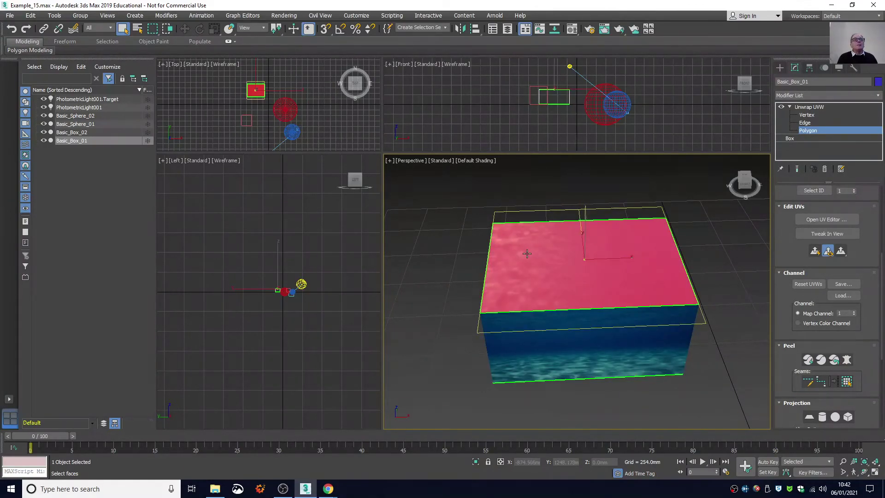
left_click(806, 219)
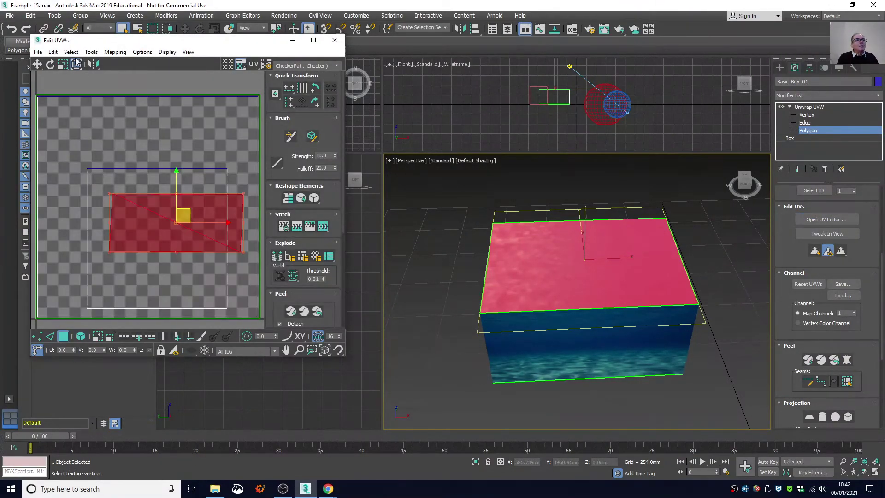
left_click(38, 66)
left_click_drag(184, 207, 192, 177)
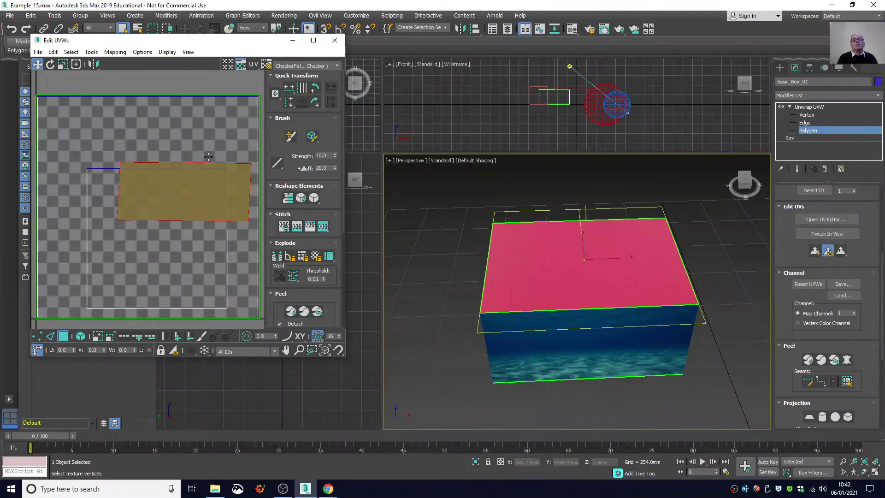
left_click(333, 40)
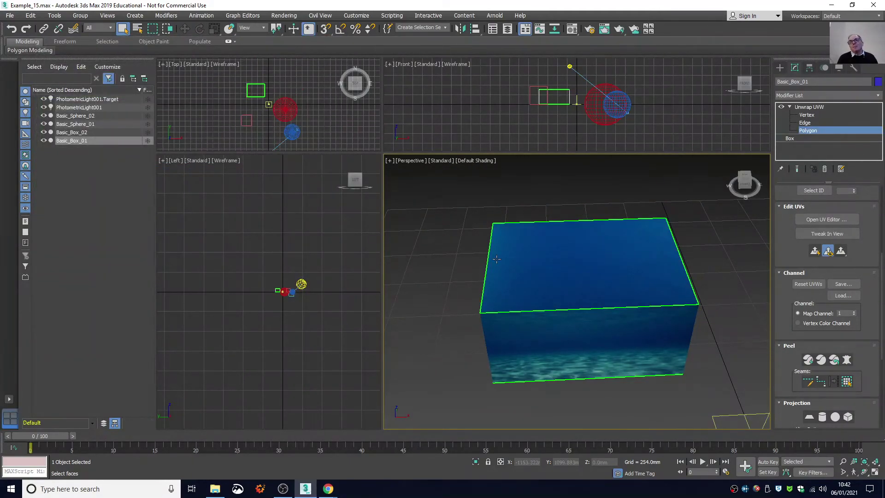
- Reopen the UV Editor and select the long side face at the back of the box
left_click_drag(749, 188, 680, 190)
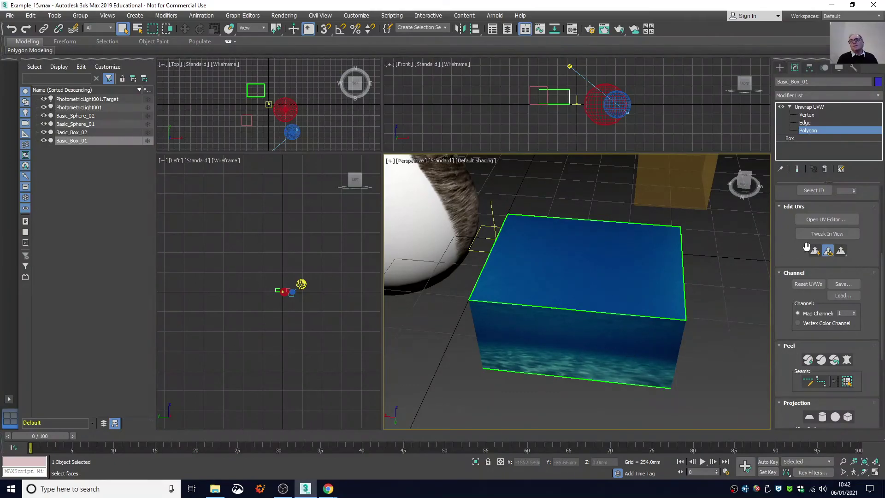
left_click(829, 219)
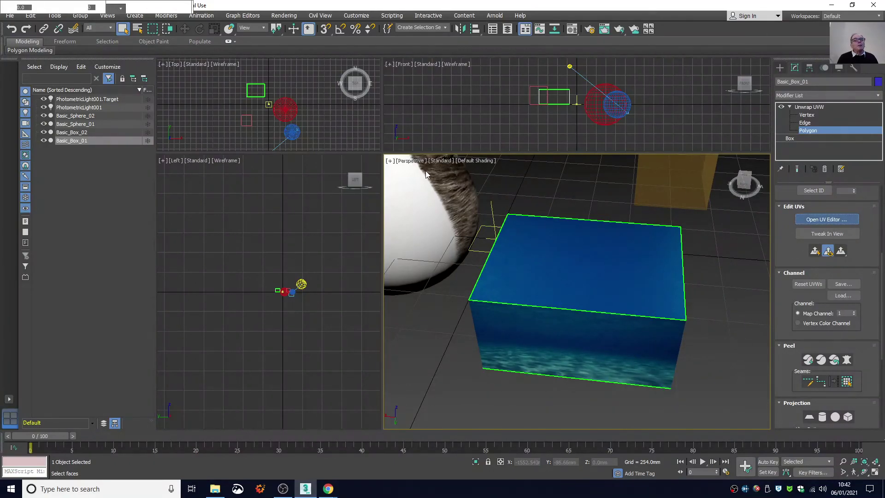
left_click(503, 316)
middle_click_drag(704, 279, 667, 271)
left_click(745, 180)
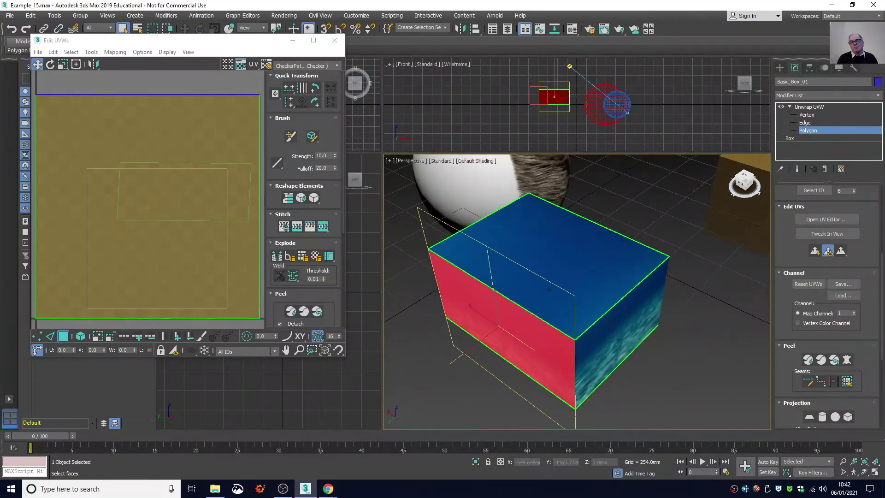